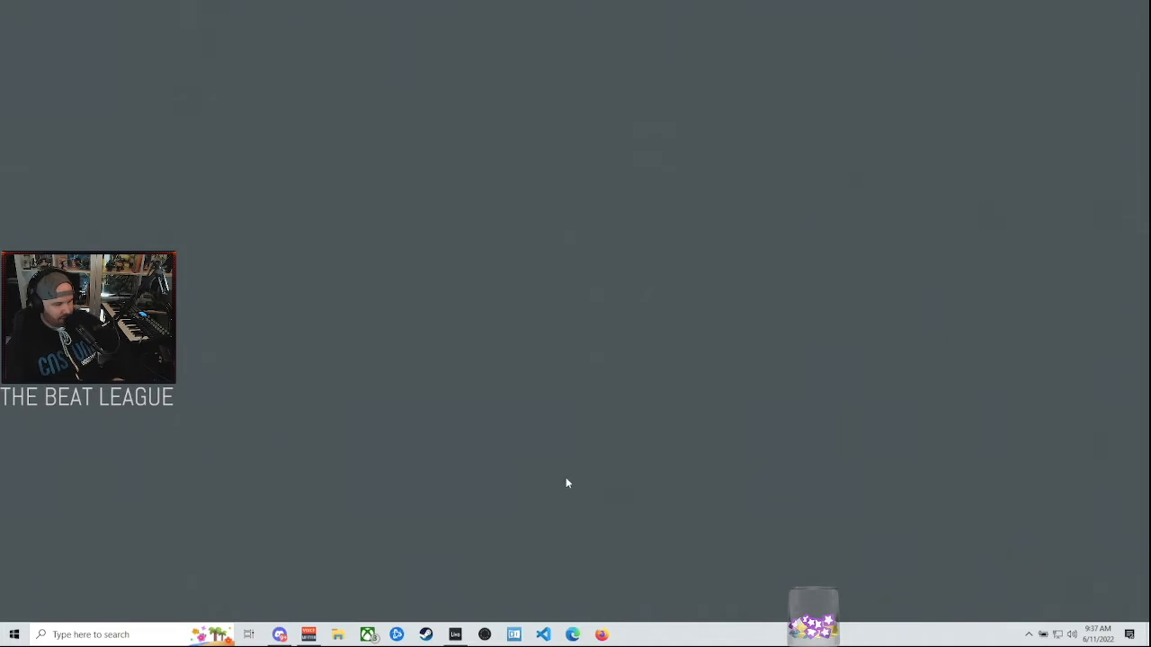
- Switch to the playing Ableton Live project to check its CPU load, and minimize it again
click(455, 635)
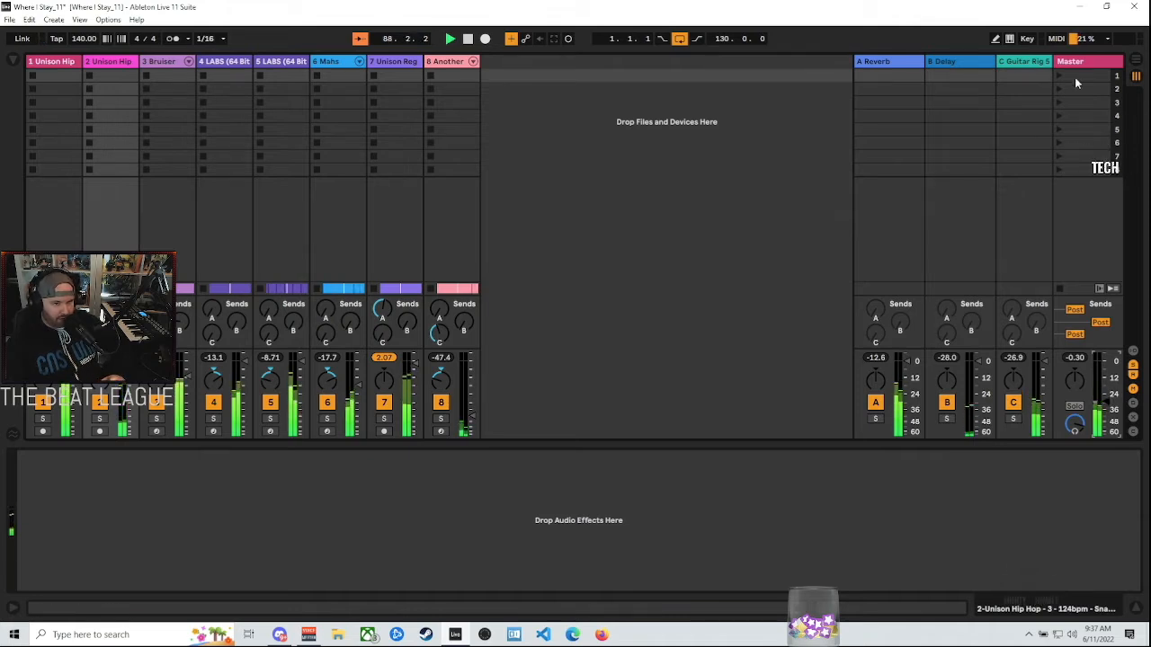
click(1079, 7)
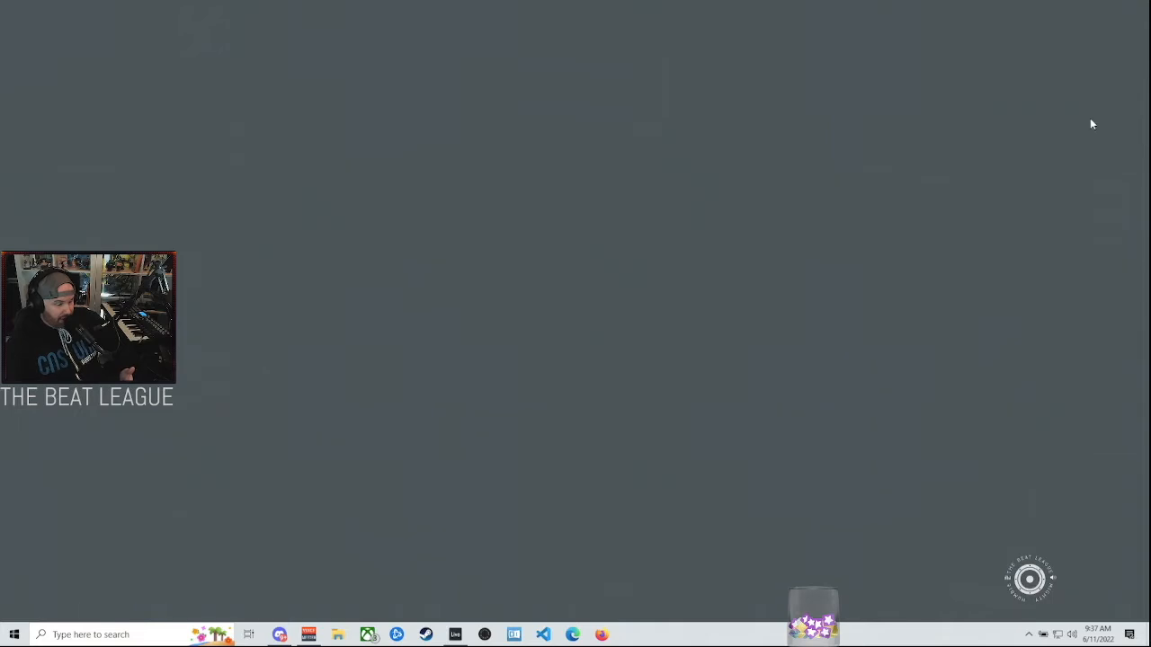
click(455, 634)
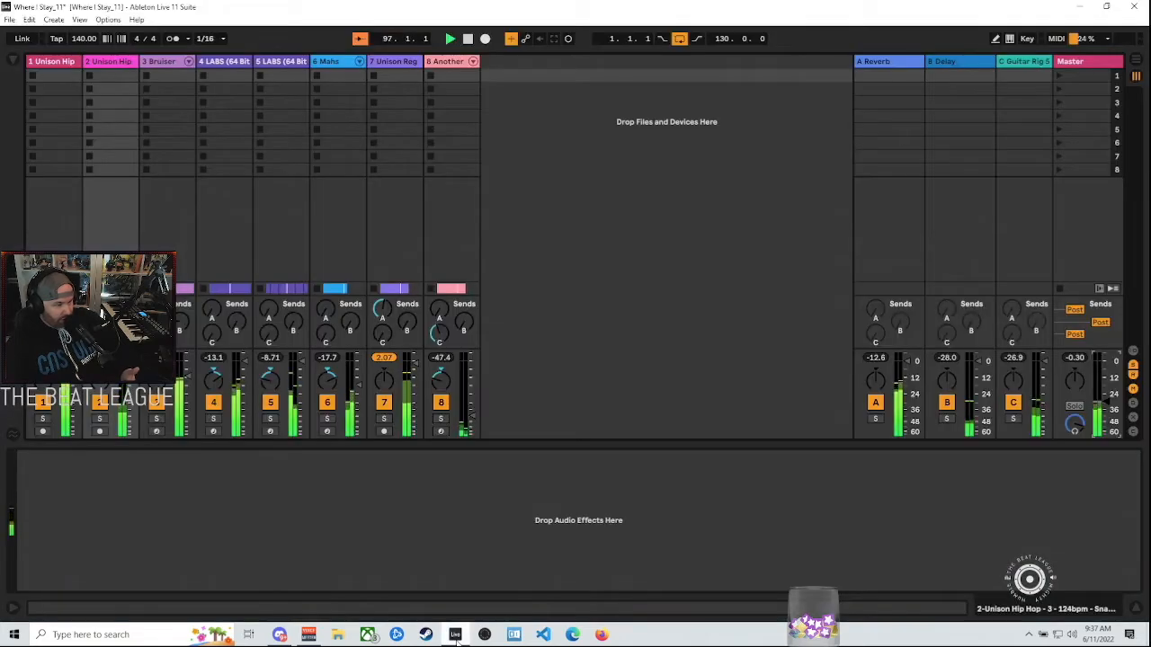
click(1134, 61)
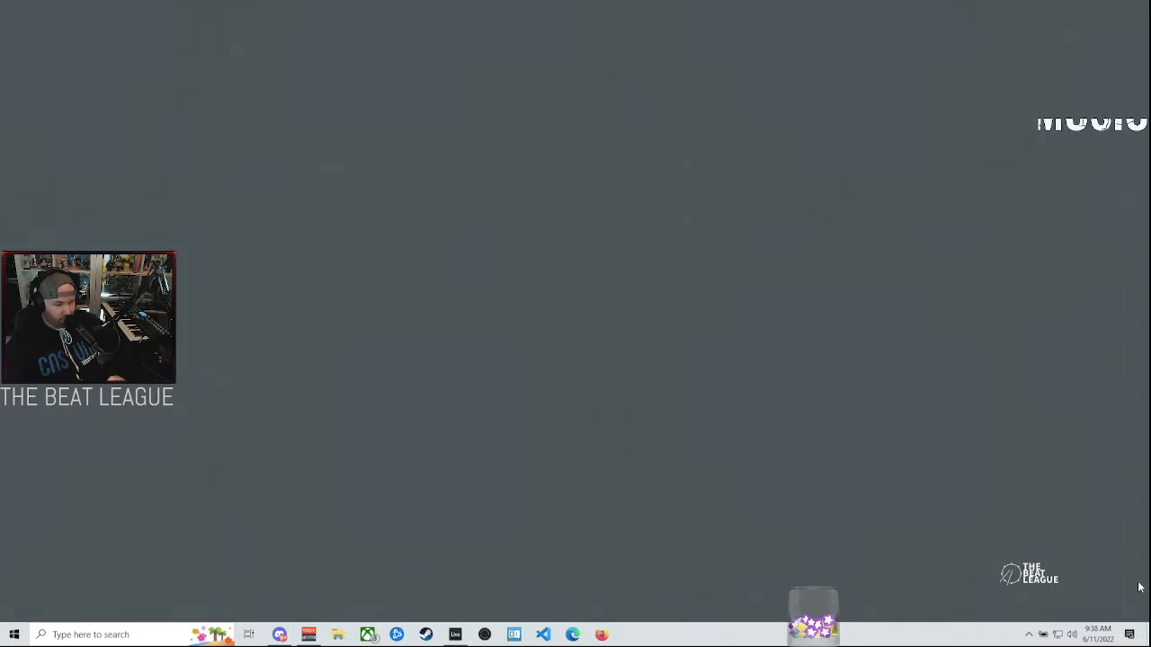
- Open the Background apps permissions in the Windows privacy settings
click(1130, 636)
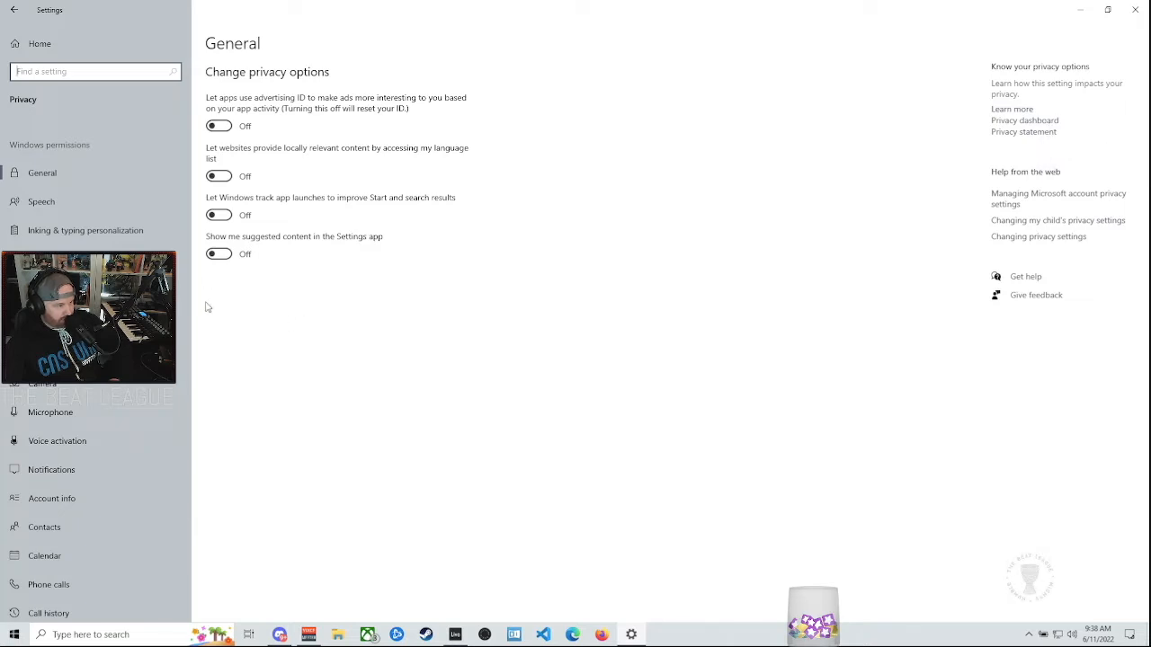
scroll(59, 431, down, 5)
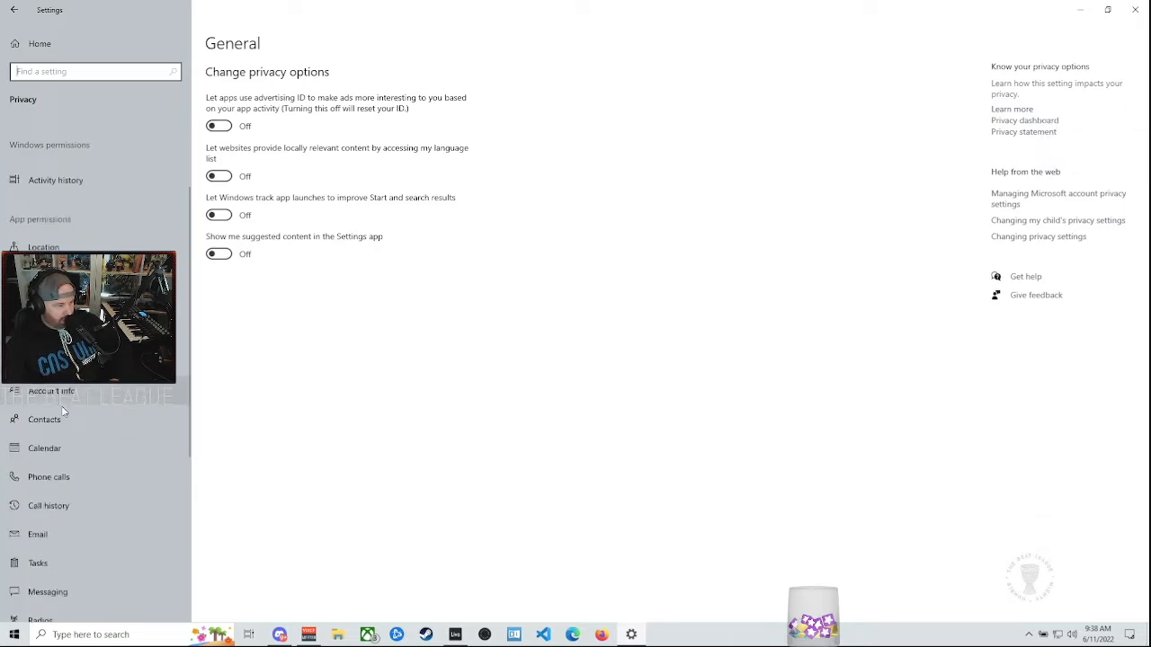
scroll(64, 410, down, 2)
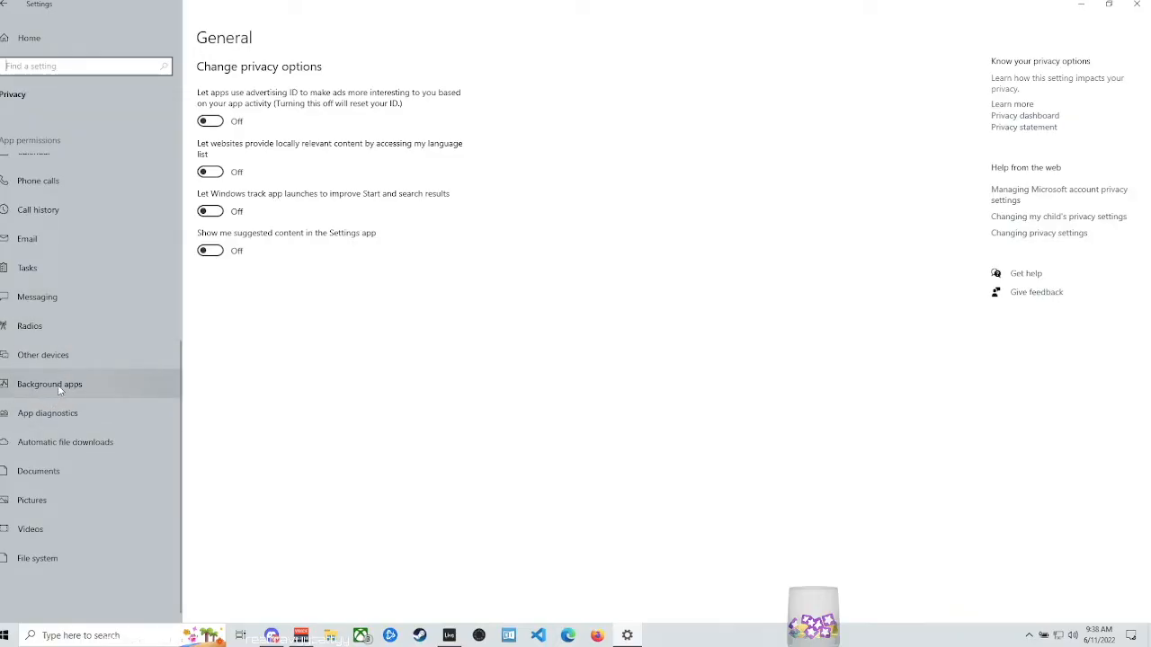
click(57, 385)
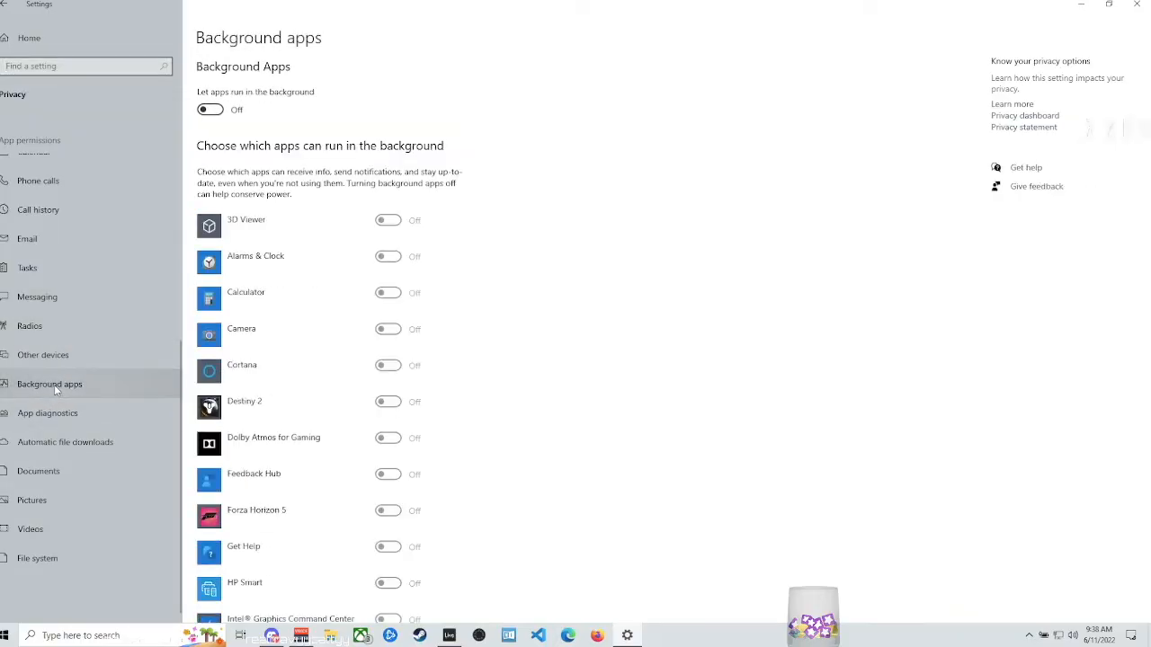
- Examine the full list of apps and their individual background permissions
scroll(477, 311, down, 10)
scroll(459, 324, up, 4)
scroll(454, 328, up, 6)
scroll(442, 329, down, 1)
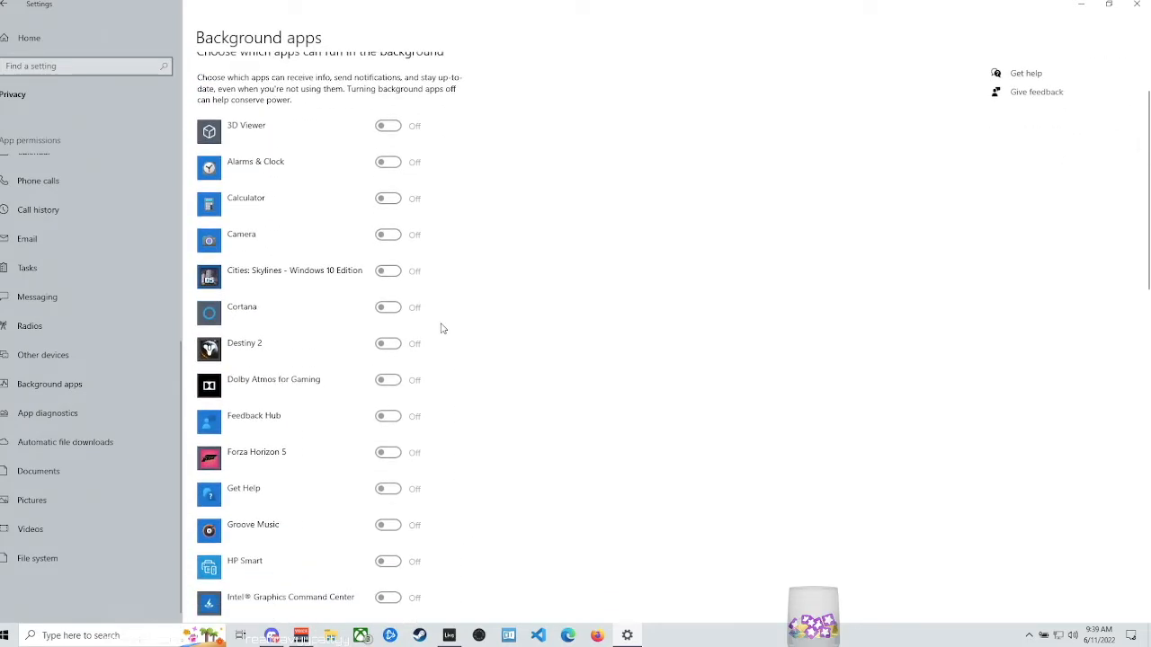
scroll(409, 356, down, 6)
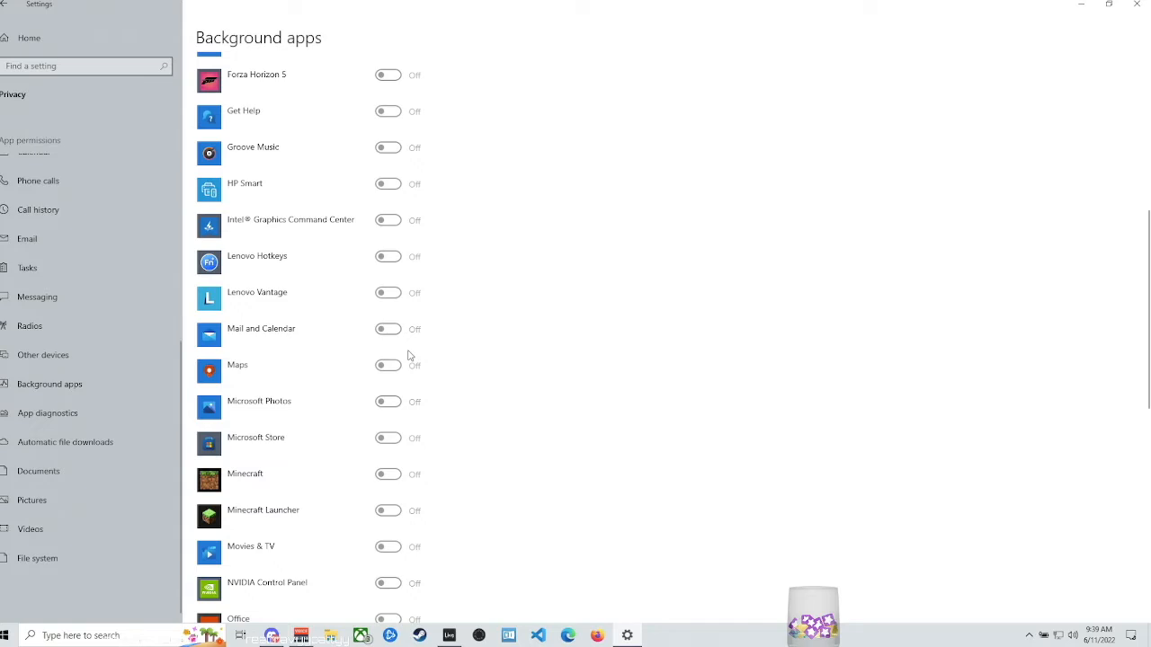
scroll(395, 359, down, 2)
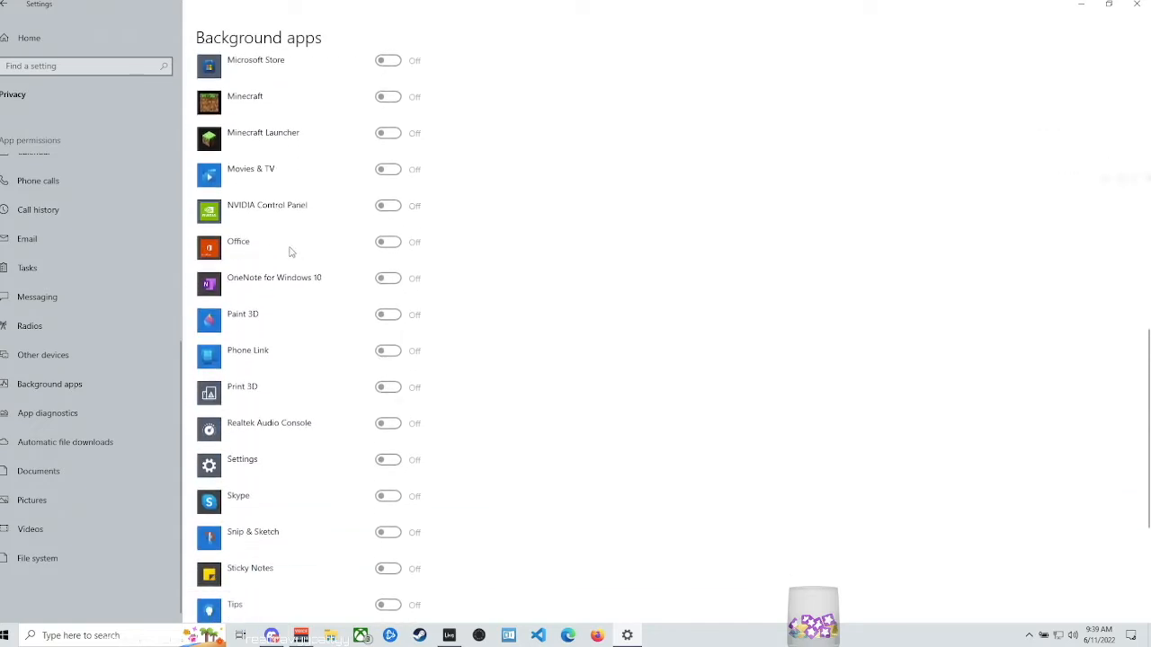
scroll(329, 246, down, 3)
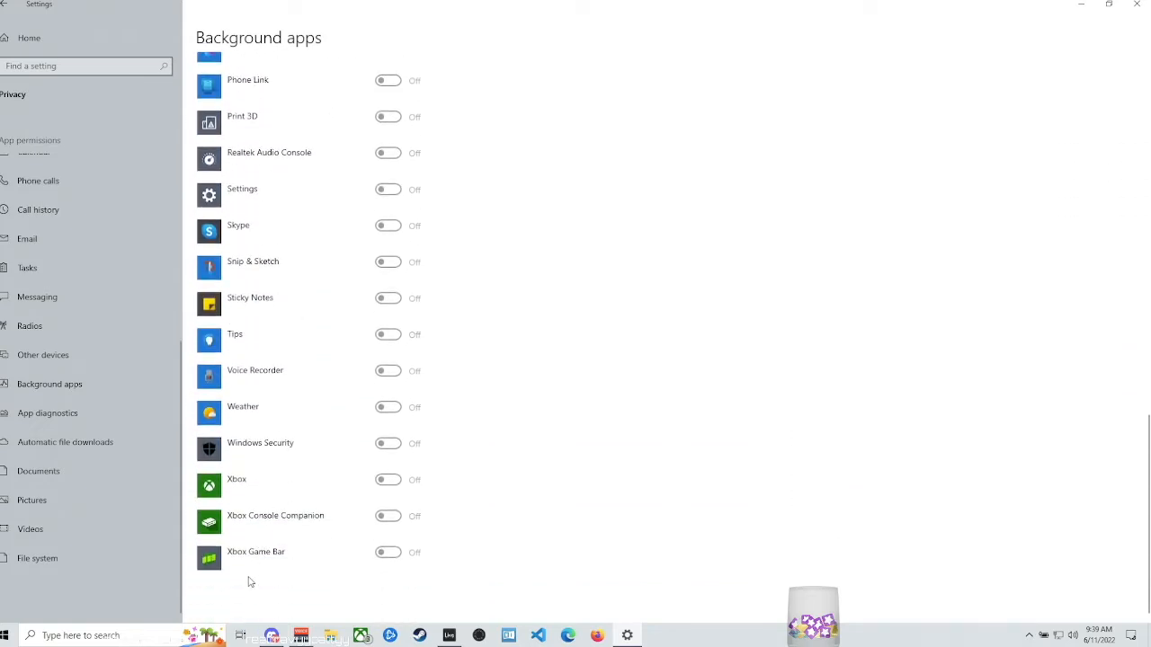
scroll(237, 433, up, 11)
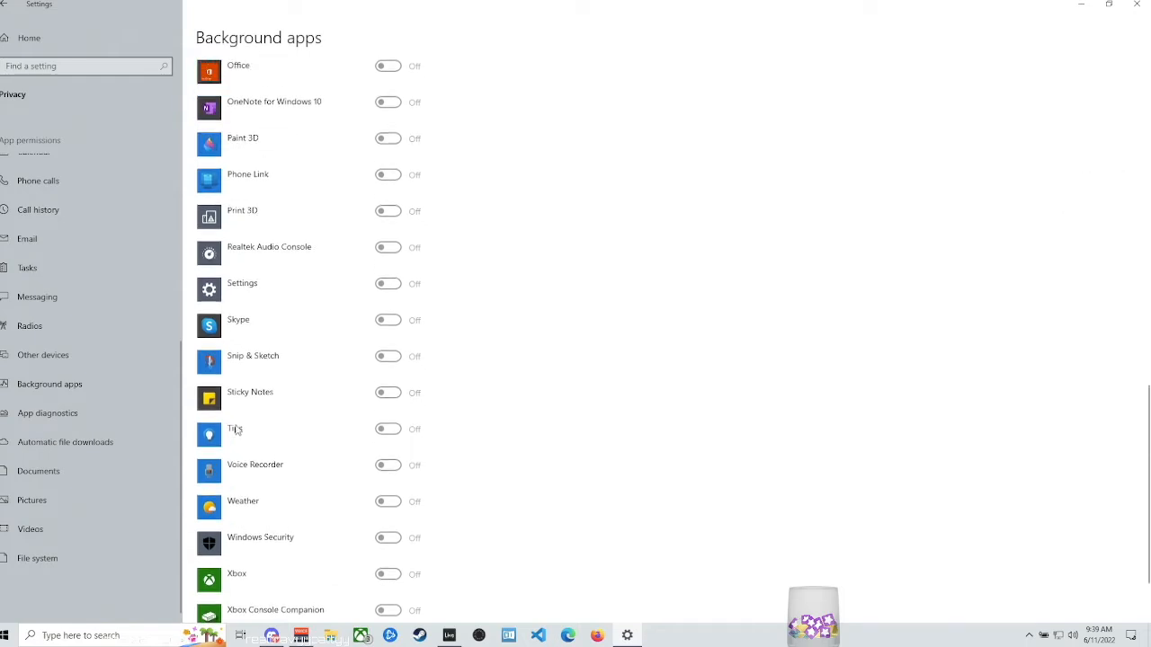
scroll(232, 415, up, 1)
- Switch the permission for apps to run in the background on and back off, and close Settings
click(208, 110)
scroll(393, 300, down, 10)
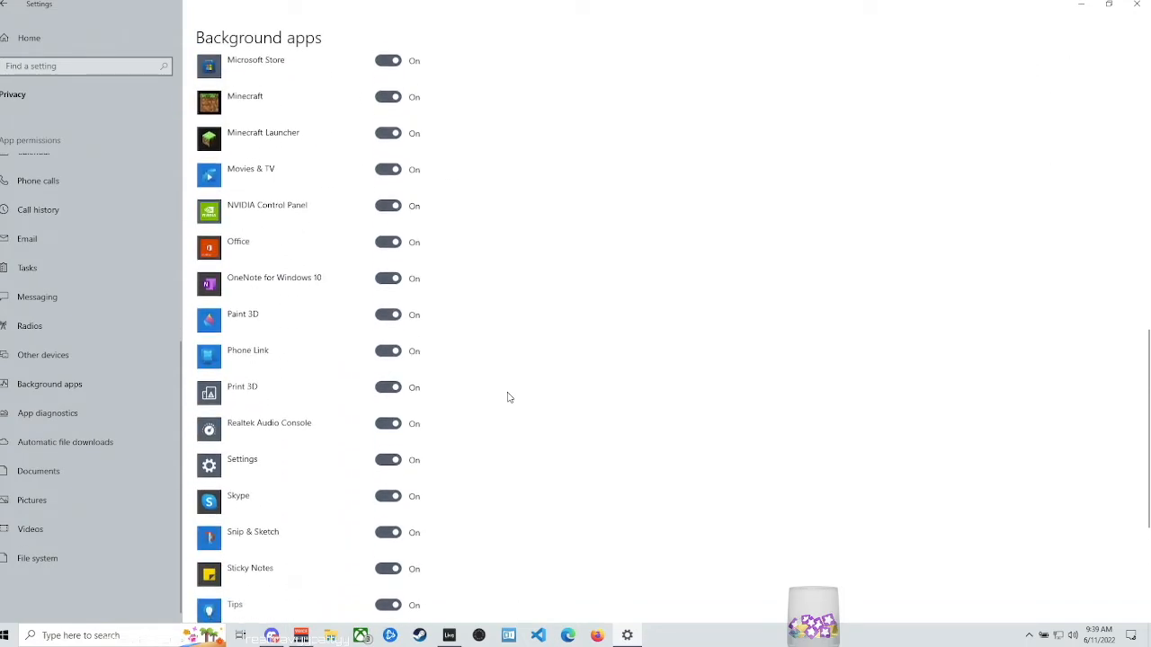
scroll(508, 397, down, 5)
scroll(279, 459, up, 15)
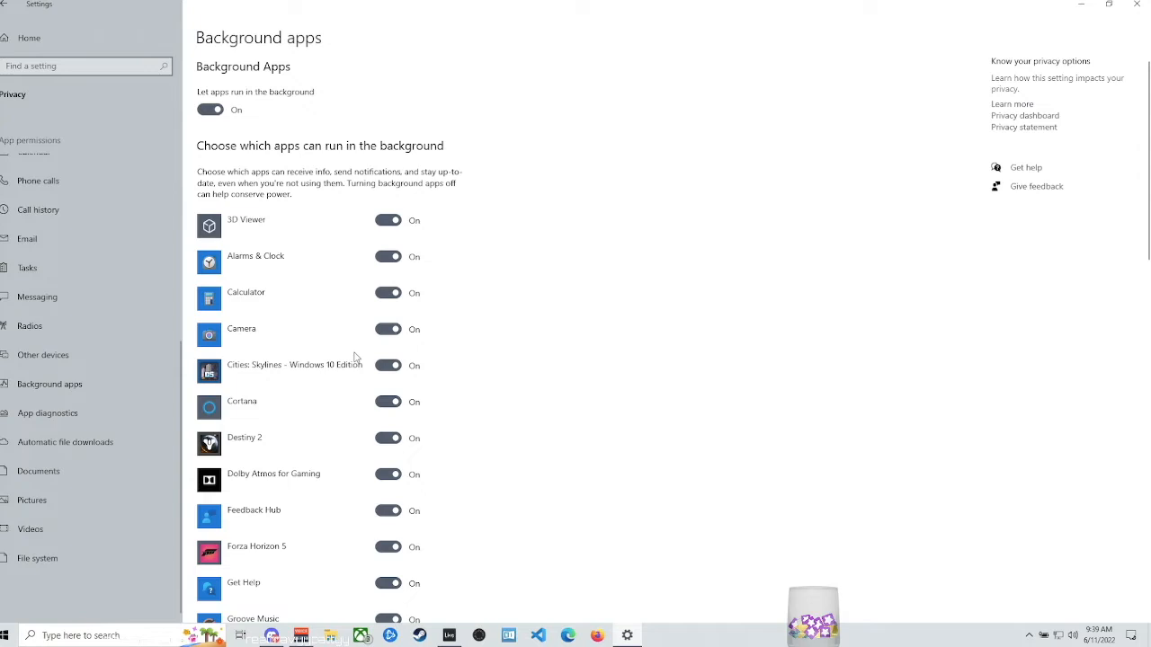
click(208, 108)
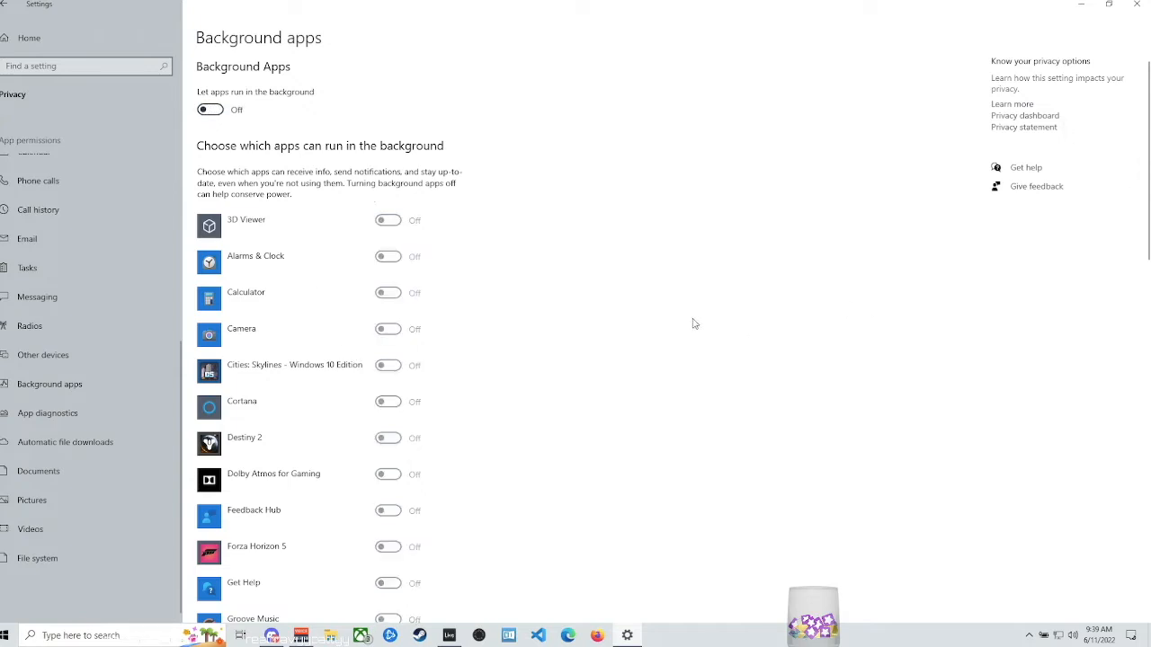
key(alt+F4)
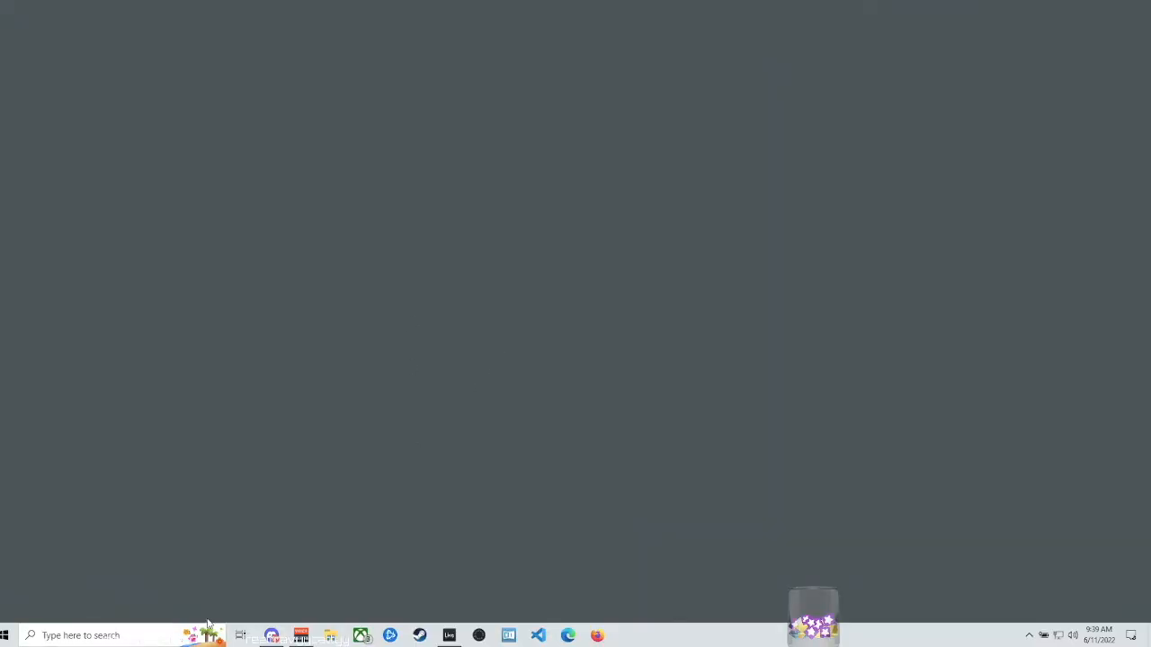
- Find and open the settings for adjusting the appearance and performance of Windows, and move the dialog to the middle of the desktop
click(133, 634)
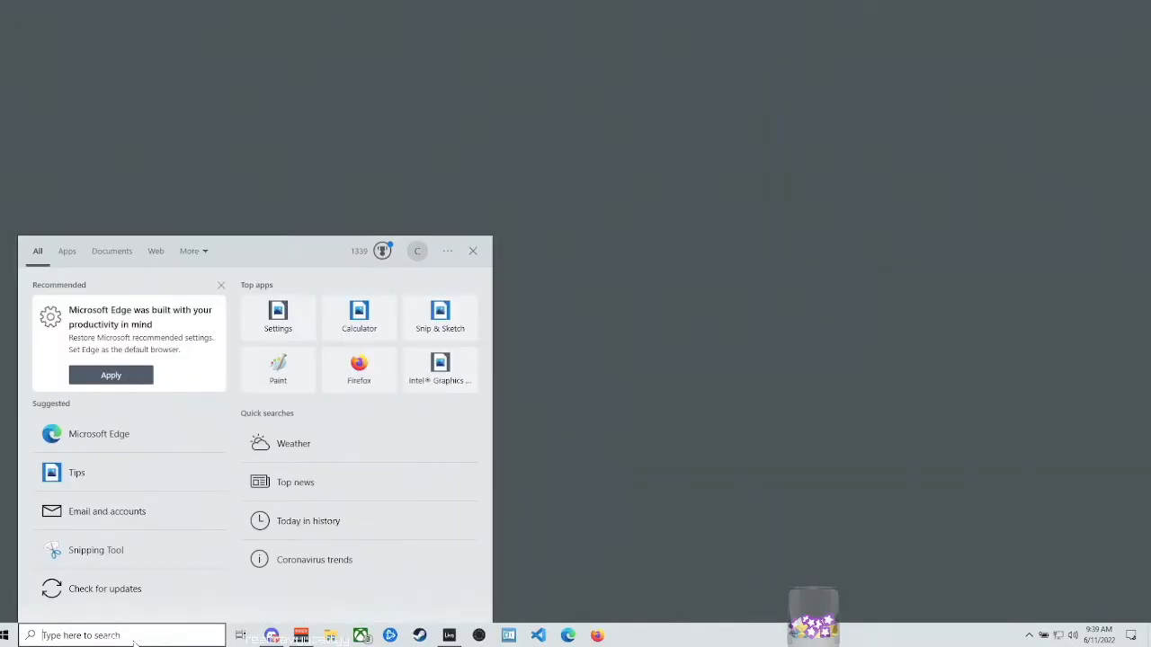
text(adj)
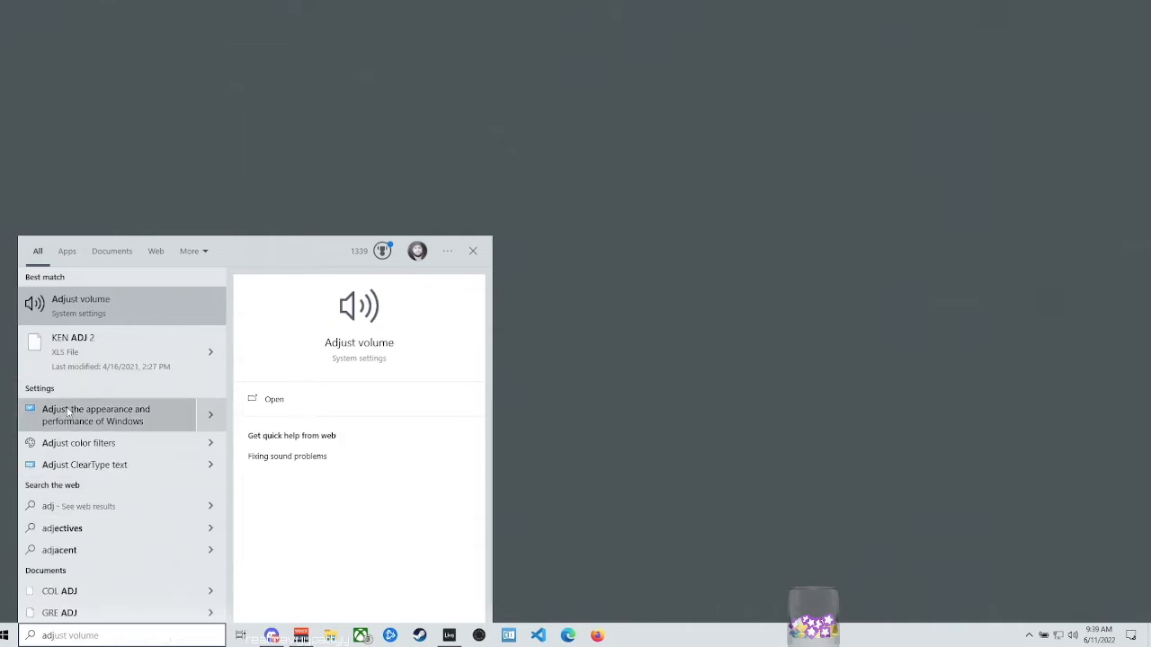
click(141, 411)
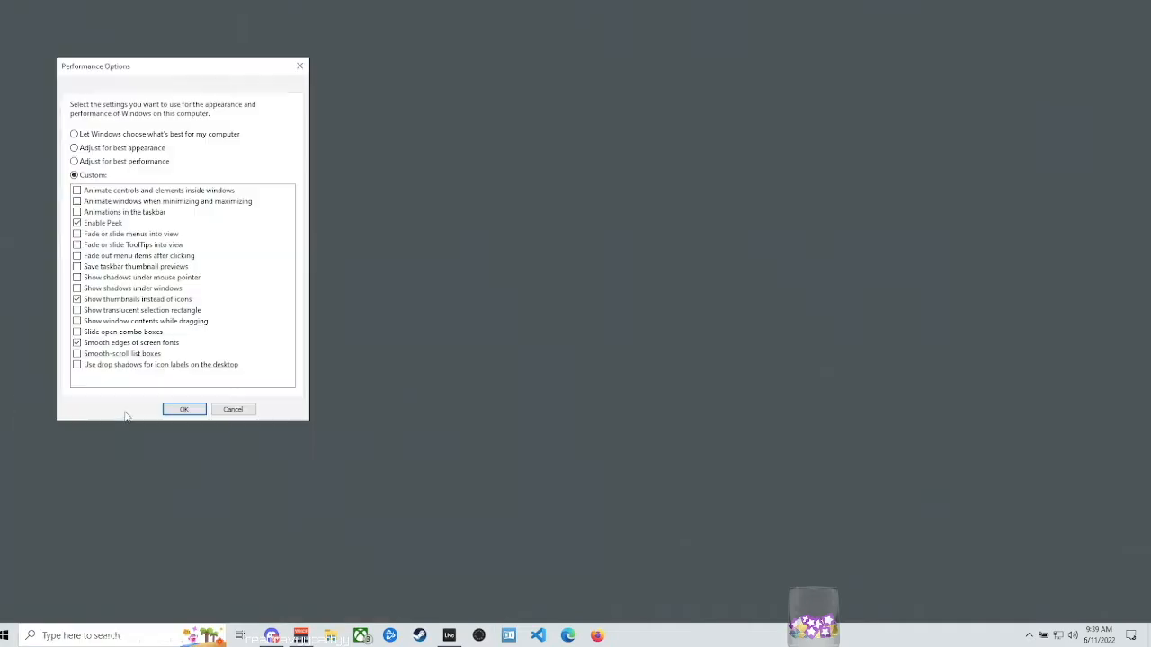
drag(201, 70, 577, 134)
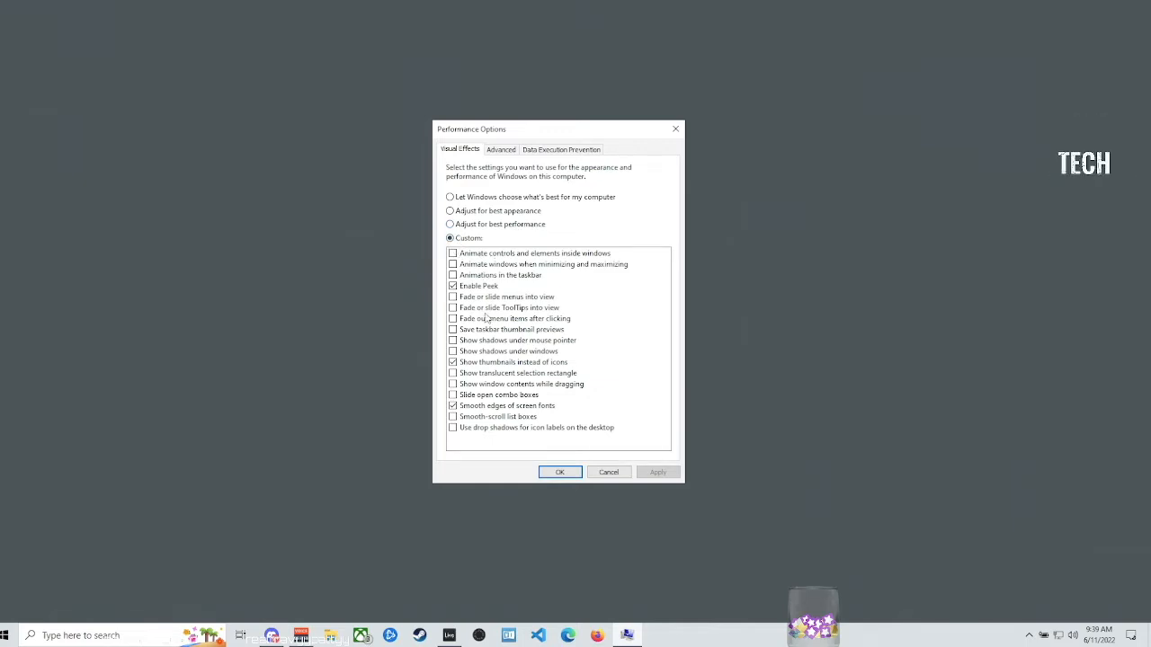
- Adjust Windows visual effects for best performance, customized to keep only Enable Peek and Smooth edges of screen fonts, and confirm
click(450, 225)
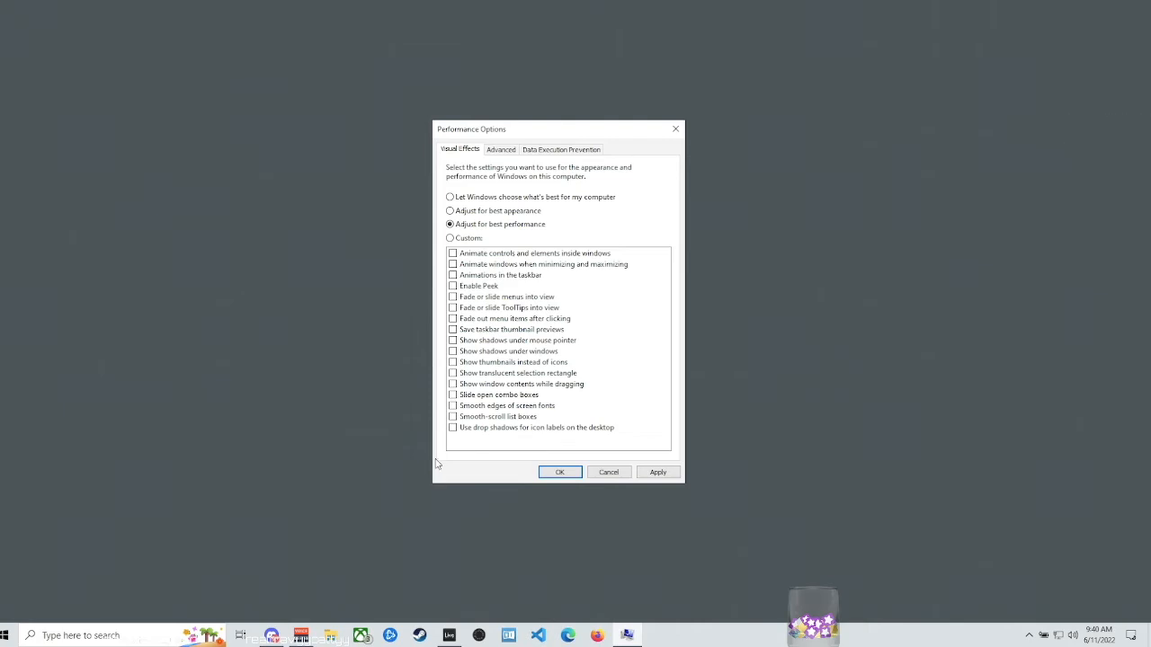
click(450, 238)
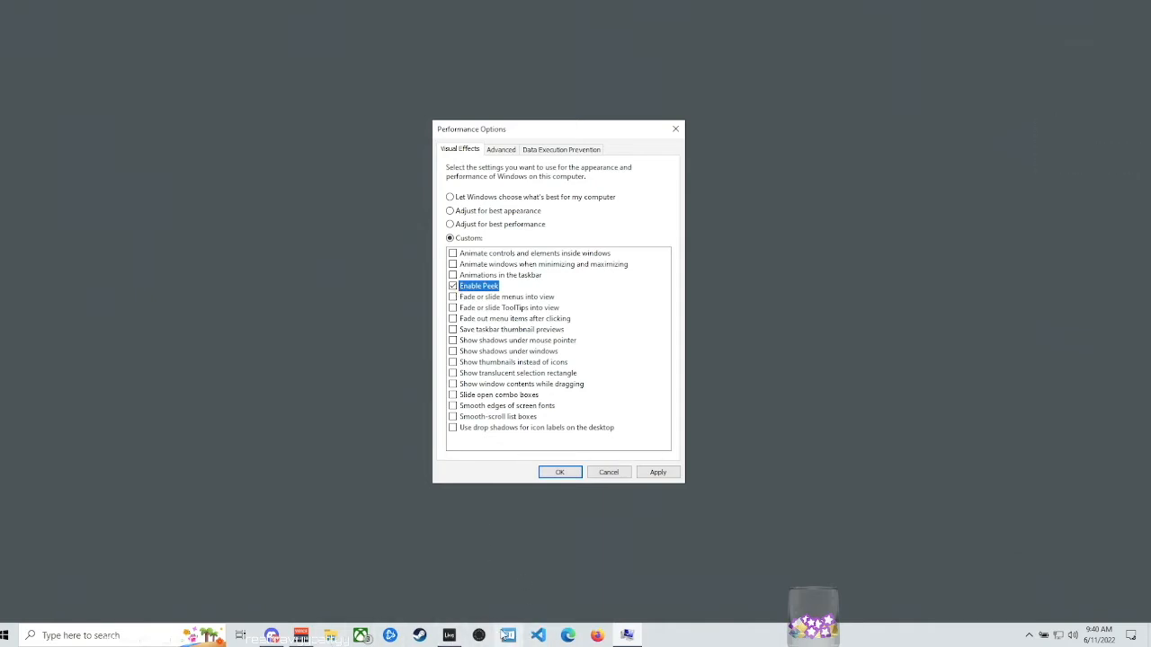
mouse_move(453, 639)
click(452, 406)
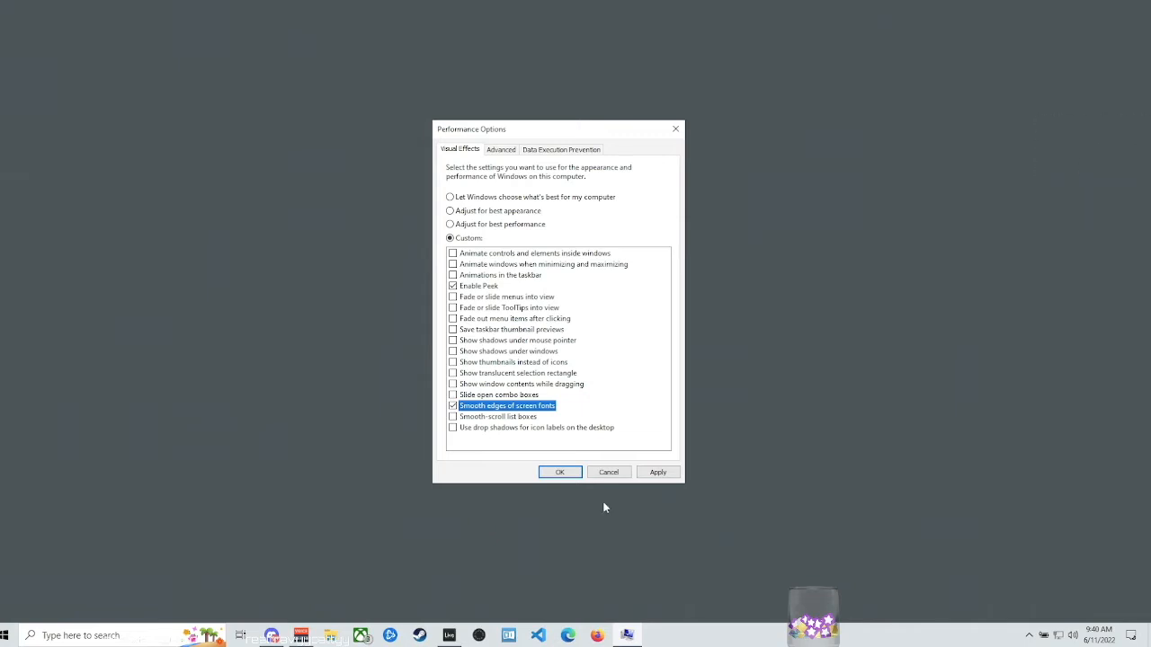
key(Return)
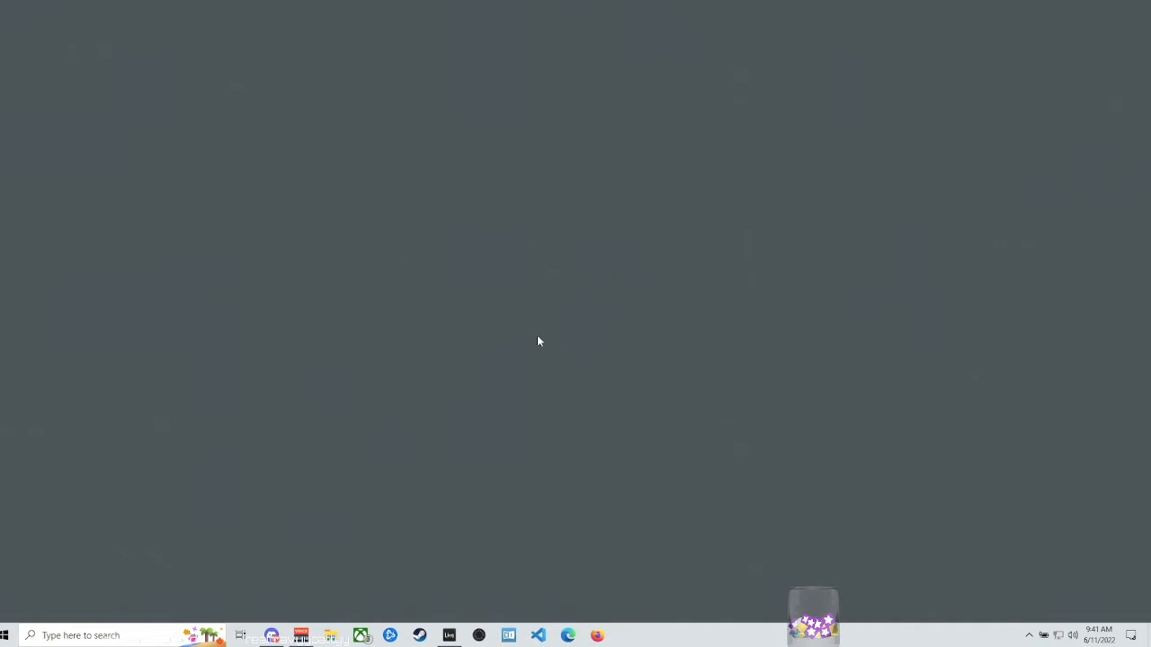
- Try several solid colors for the desktop background, choose black, and close the personalization settings
right_click(615, 239)
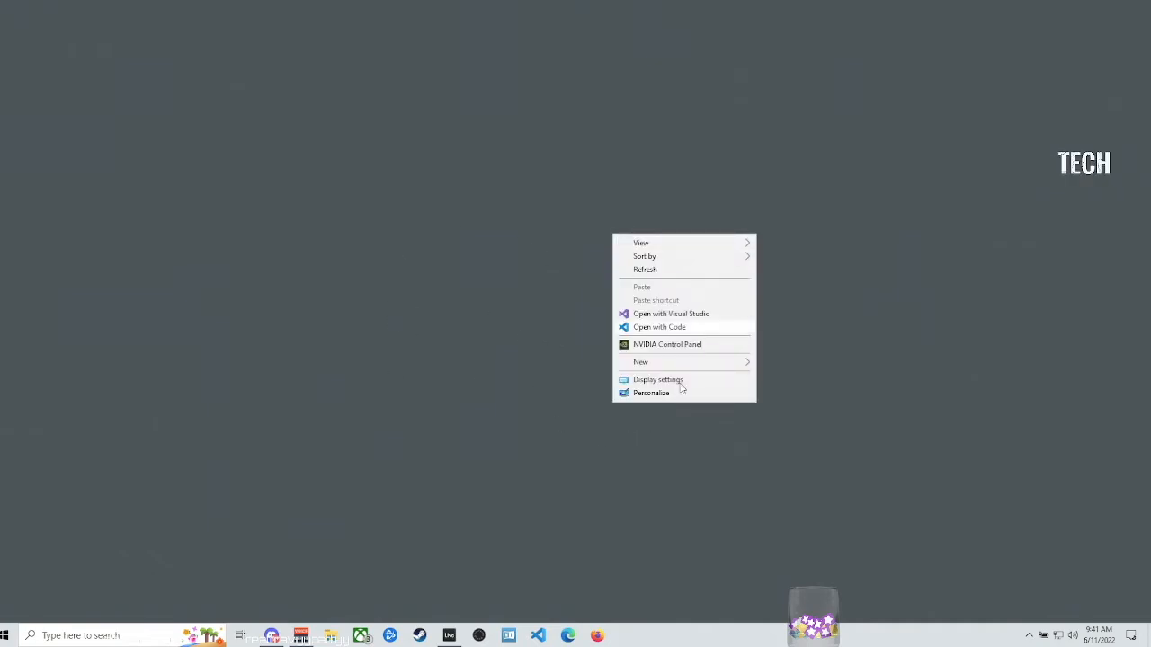
click(663, 392)
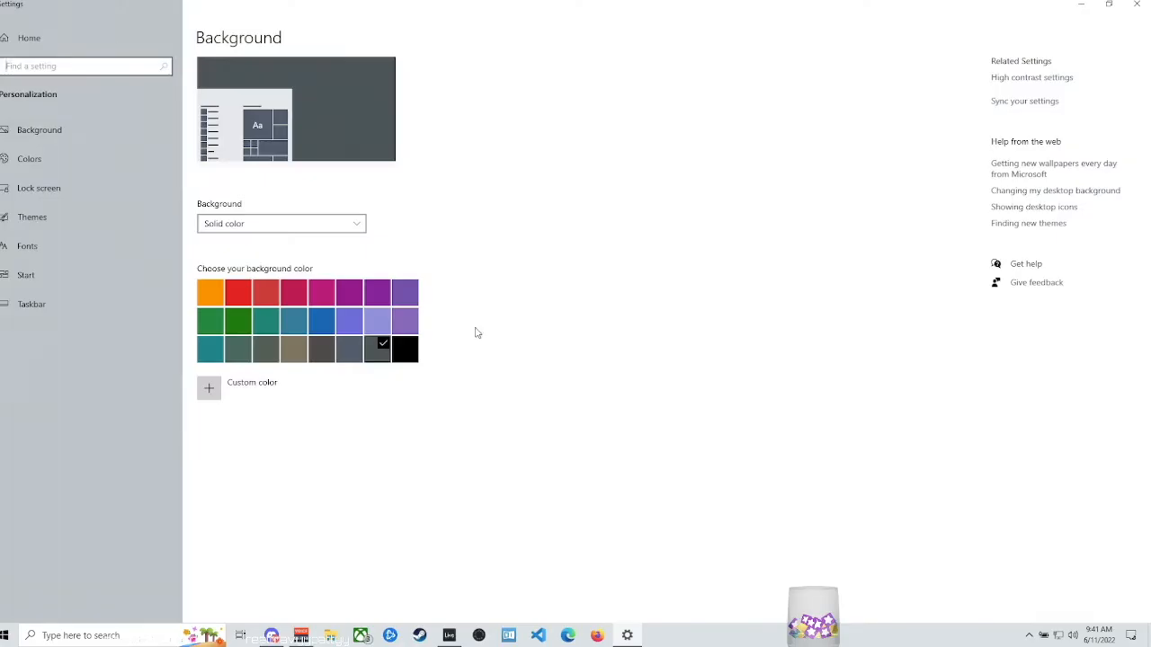
click(400, 349)
click(315, 349)
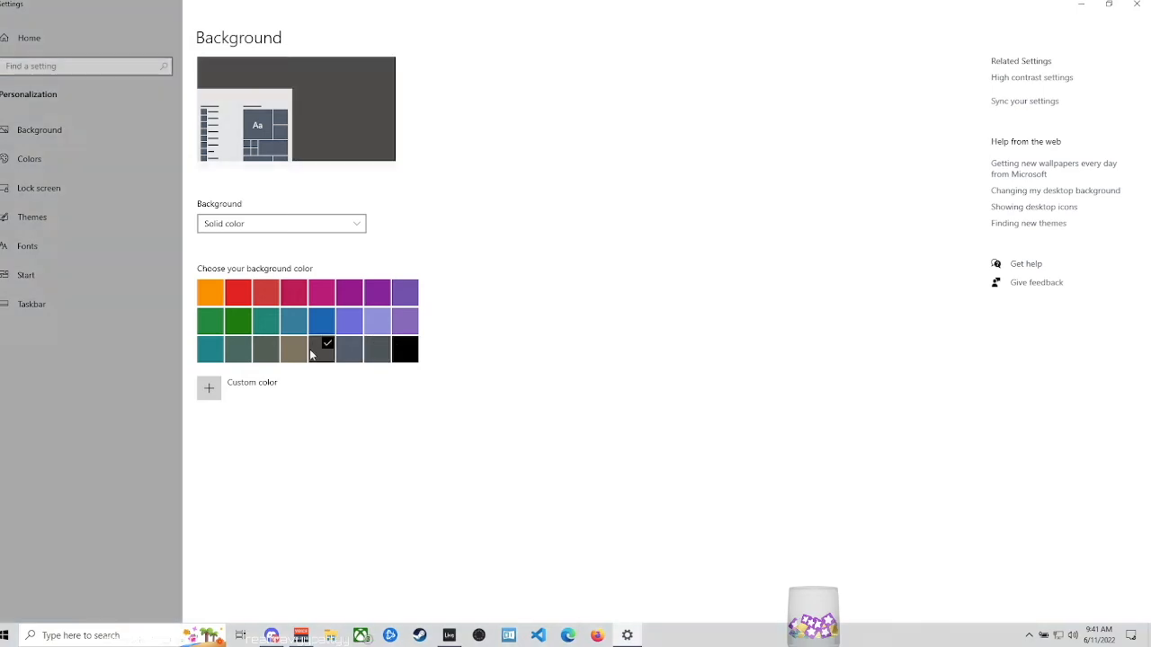
click(349, 350)
click(379, 353)
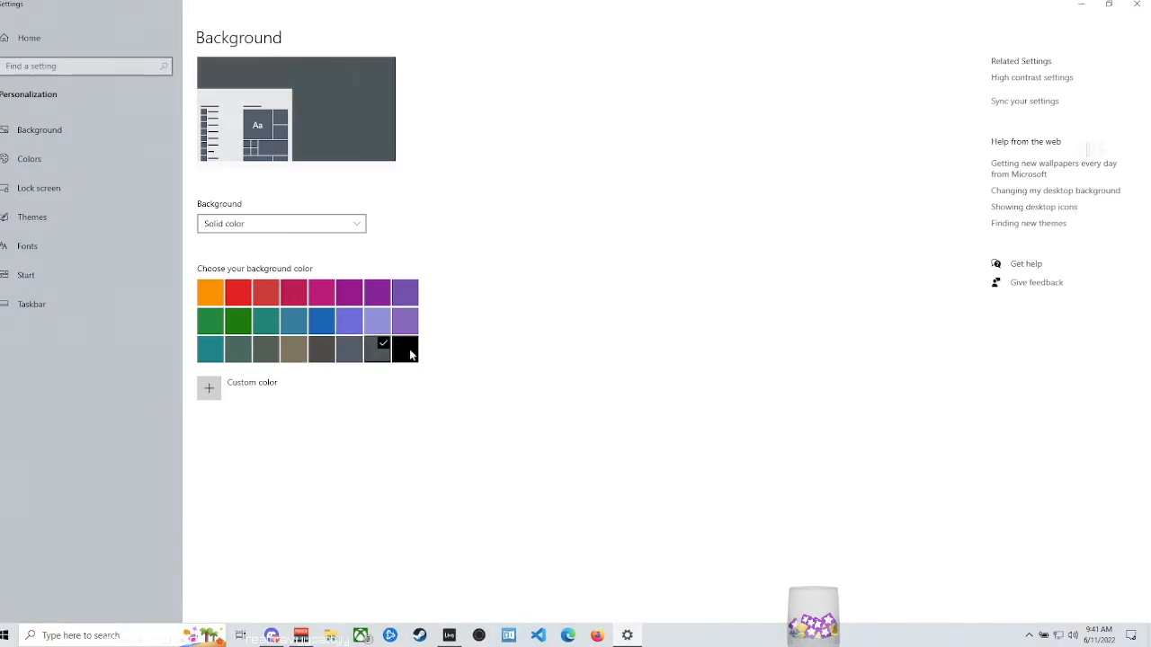
click(406, 350)
click(1134, 8)
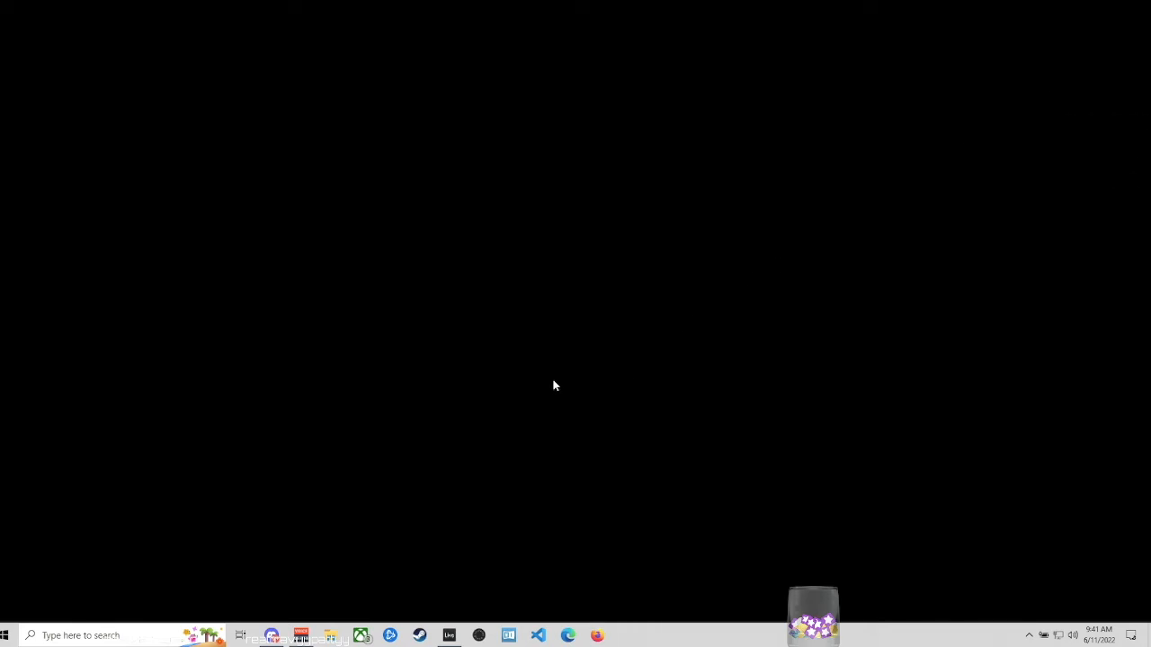
- Set the desktop background to the solid blue-gray color in the personalization settings and close them
right_click(483, 349)
click(530, 506)
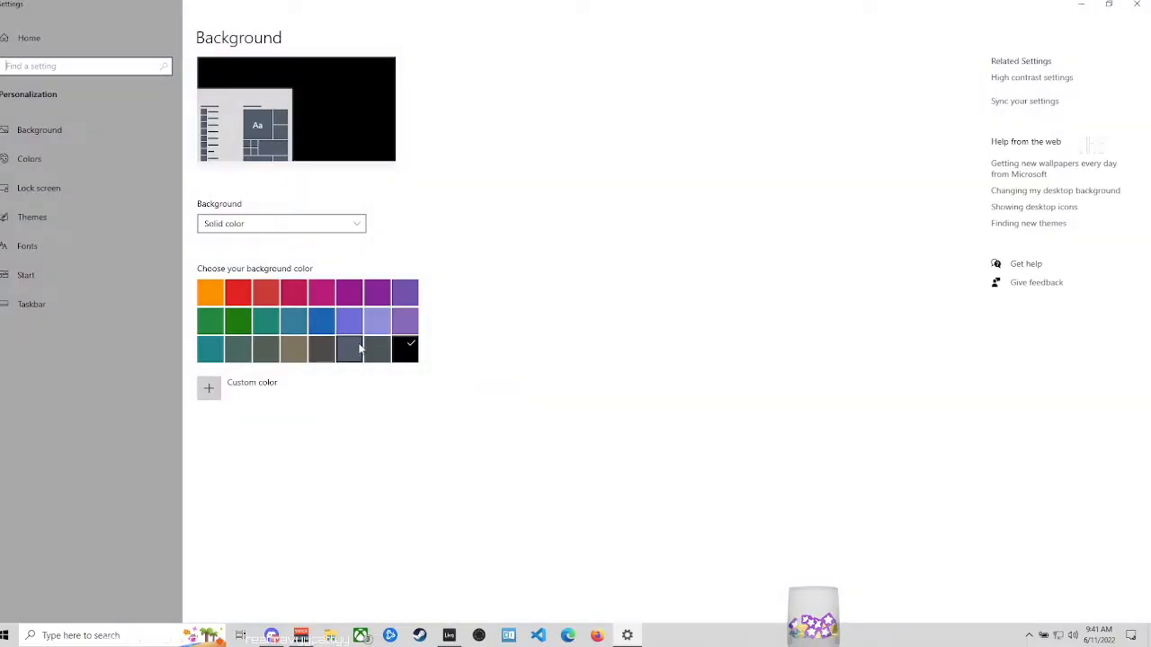
click(372, 351)
click(318, 350)
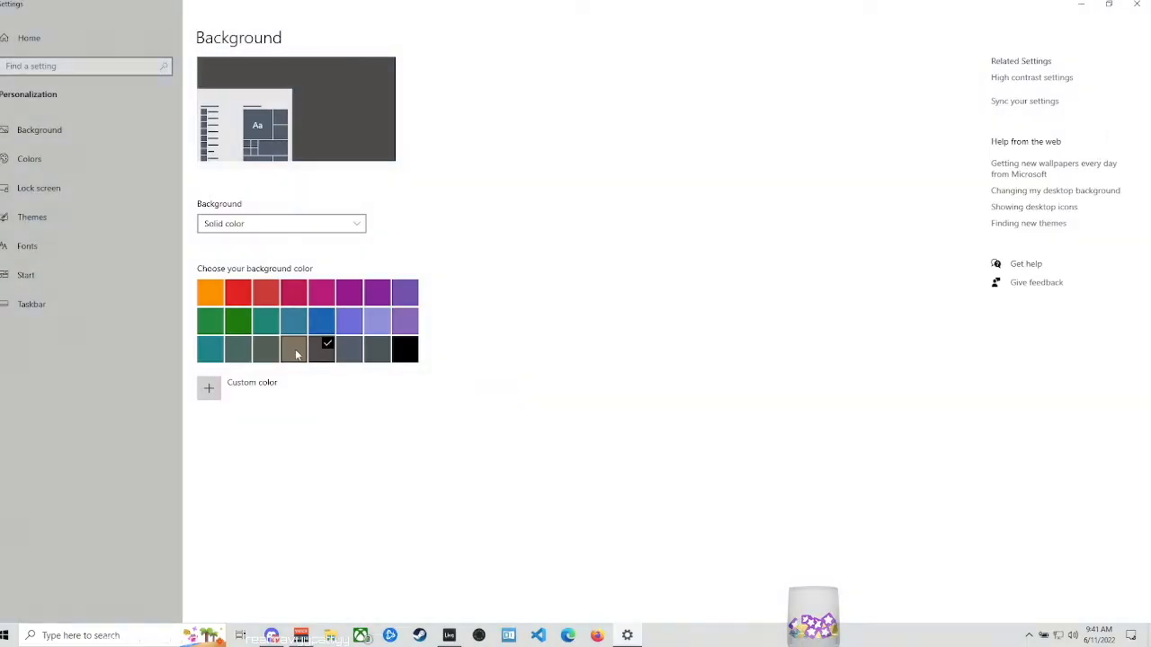
click(295, 349)
click(351, 351)
click(385, 357)
click(352, 357)
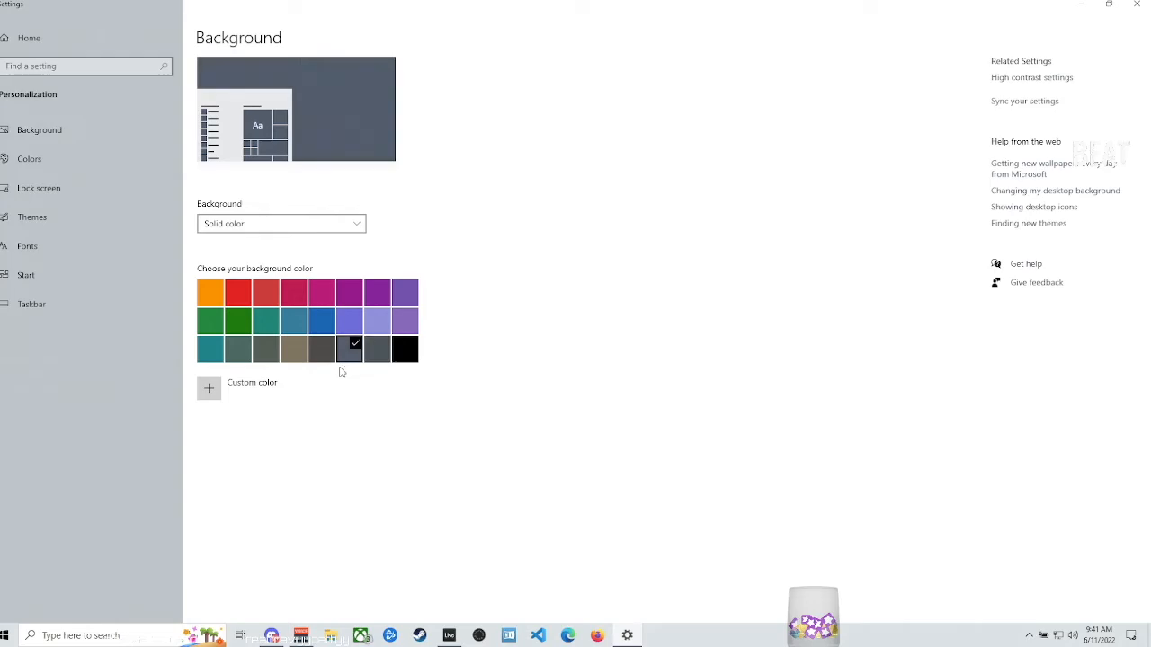
click(1139, 6)
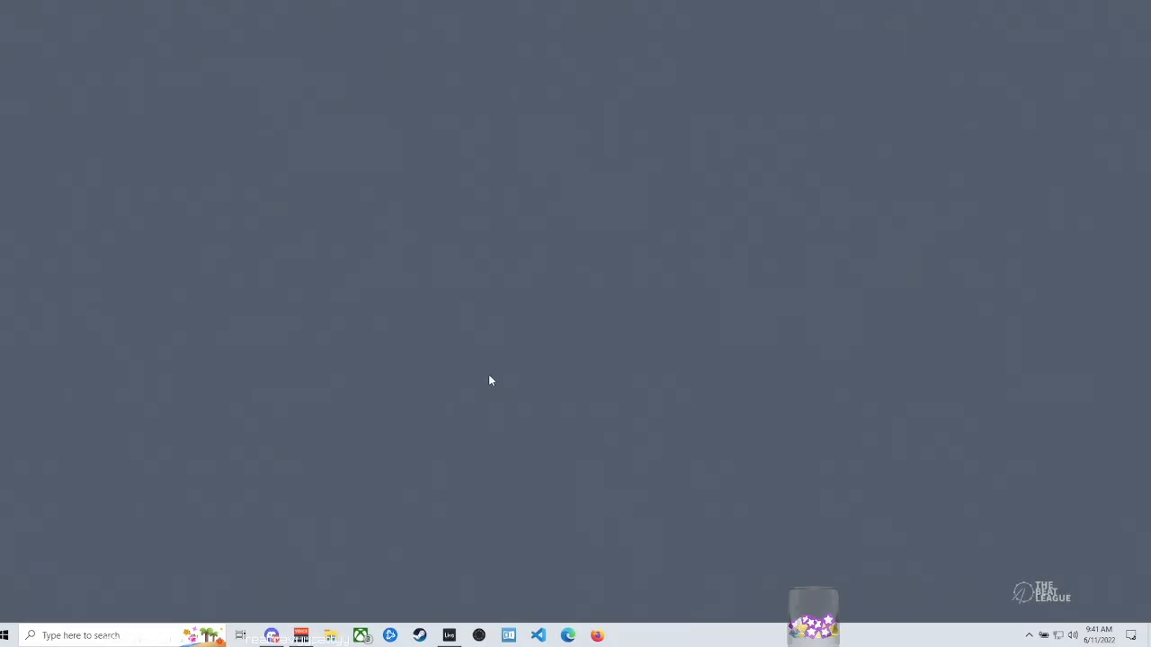
- Open the Run dialog, move it to the middle of the desktop, and use it to open the %temp% folder
click(151, 634)
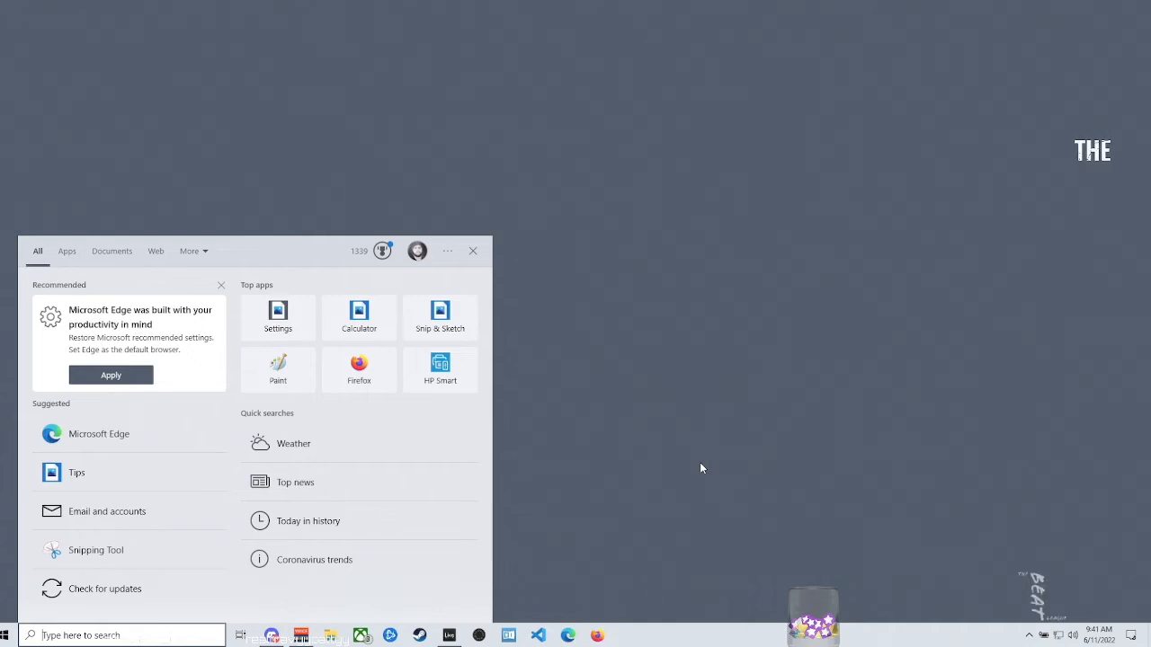
text(run)
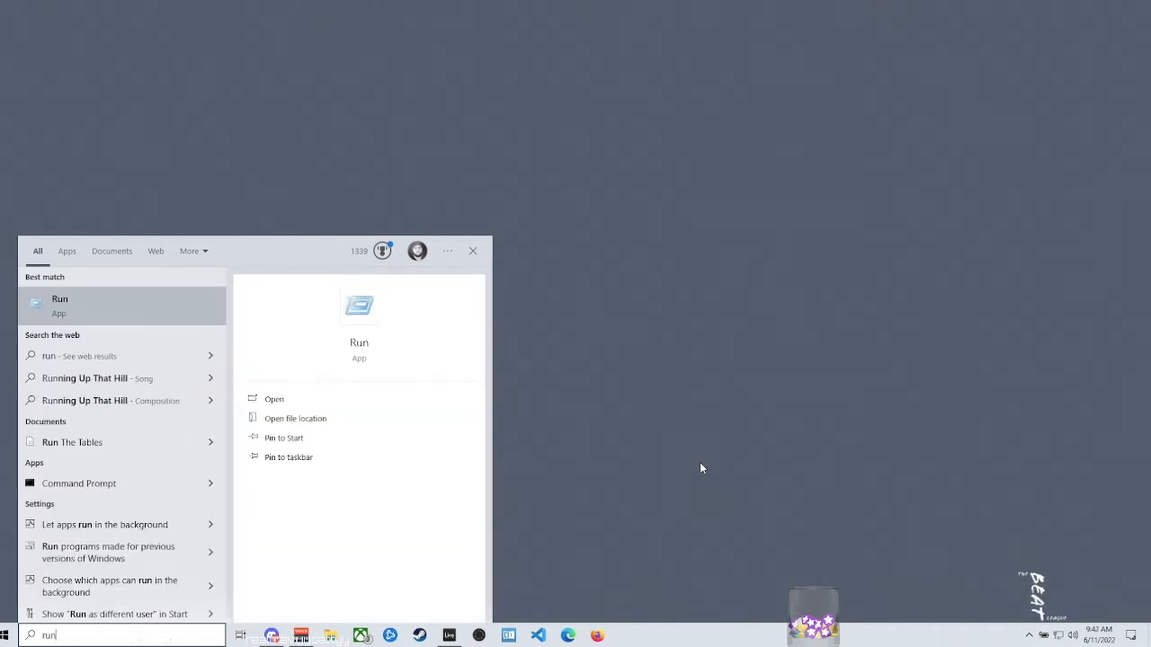
key(Return)
drag(167, 510, 588, 229)
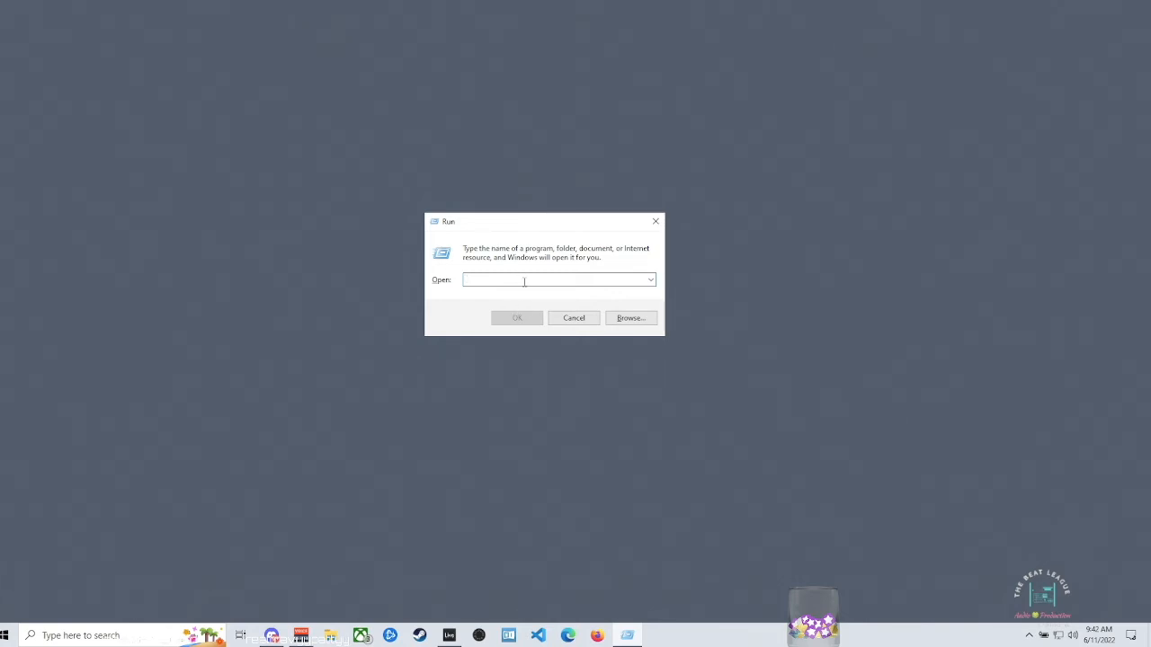
text(%t)
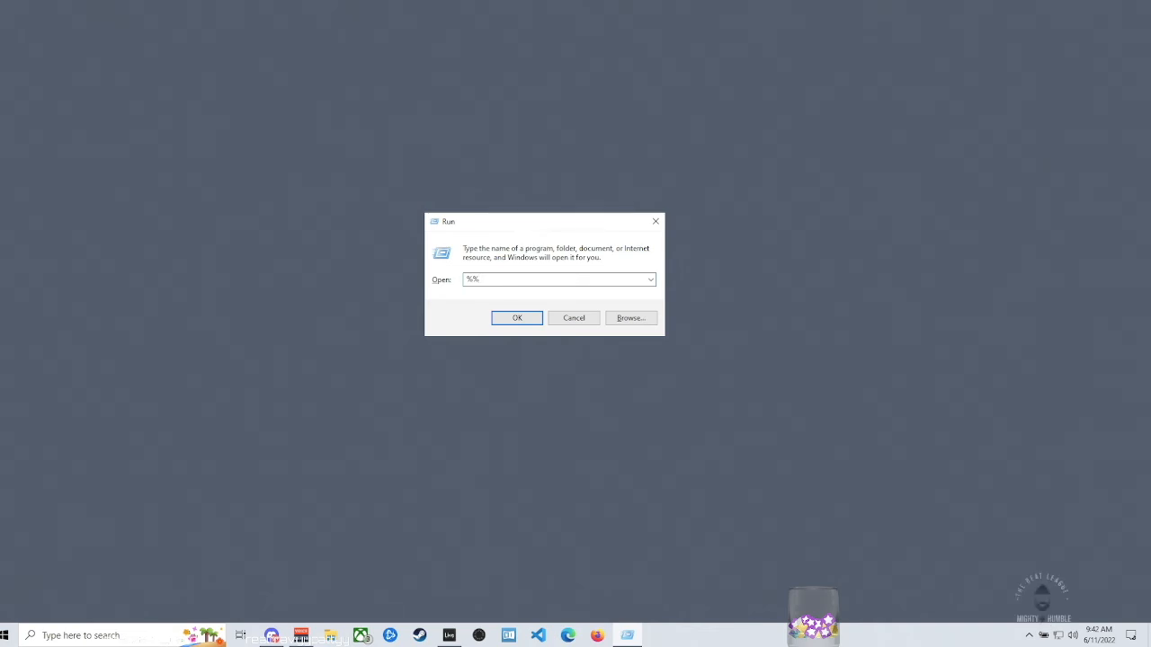
text(emp%)
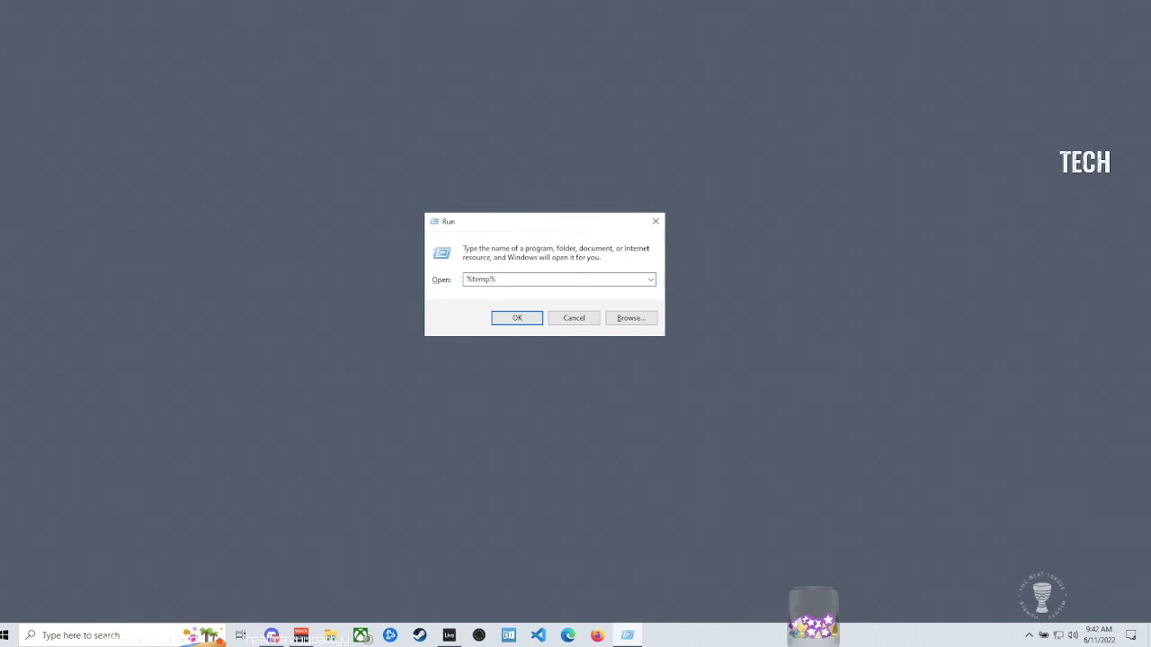
key(Return)
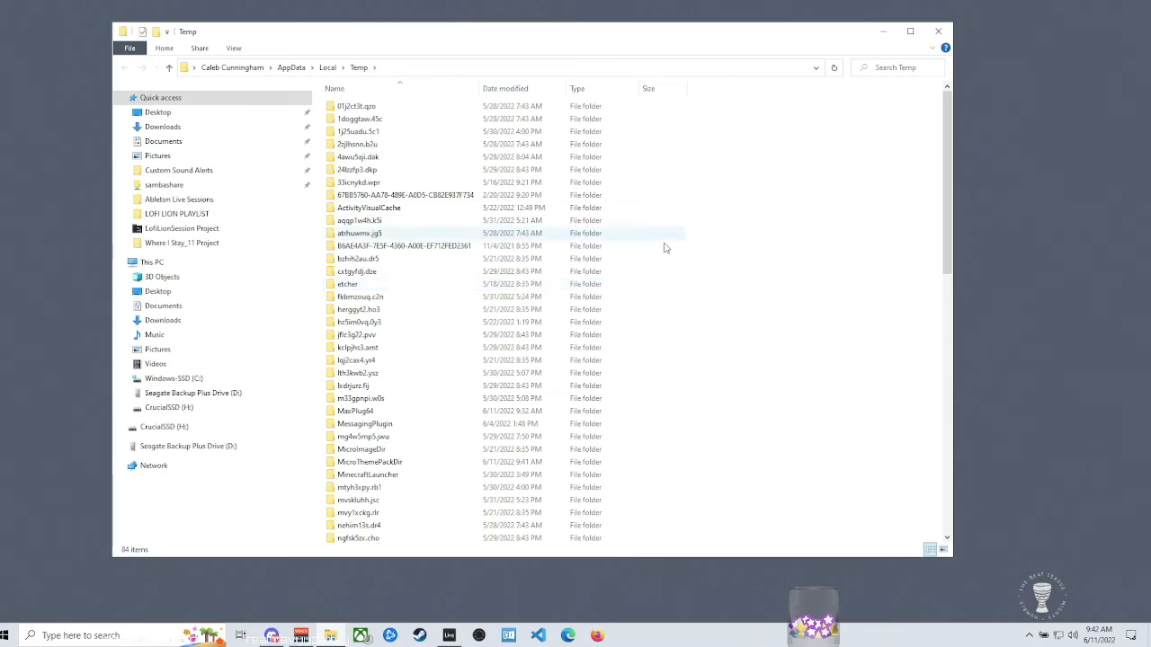
- Delete all the items in the Temp folder, skipping those in use or needing administrator permission, and close the folder window
scroll(520, 362, down, 11)
scroll(520, 363, down, 4)
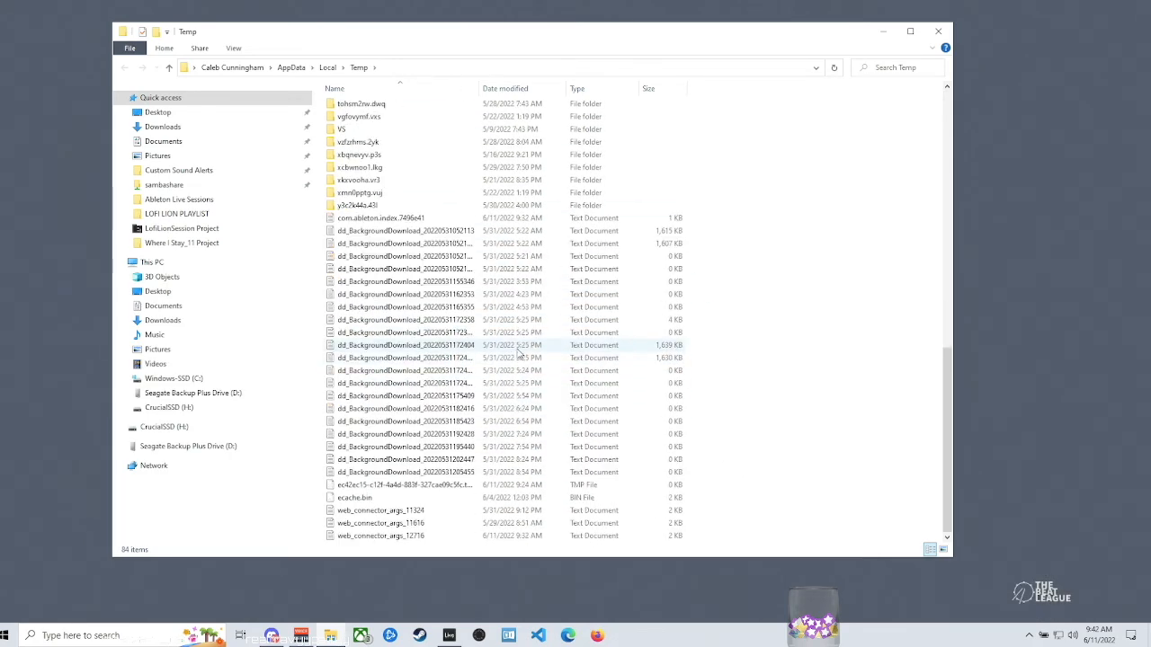
scroll(520, 359, up, 16)
click(368, 160)
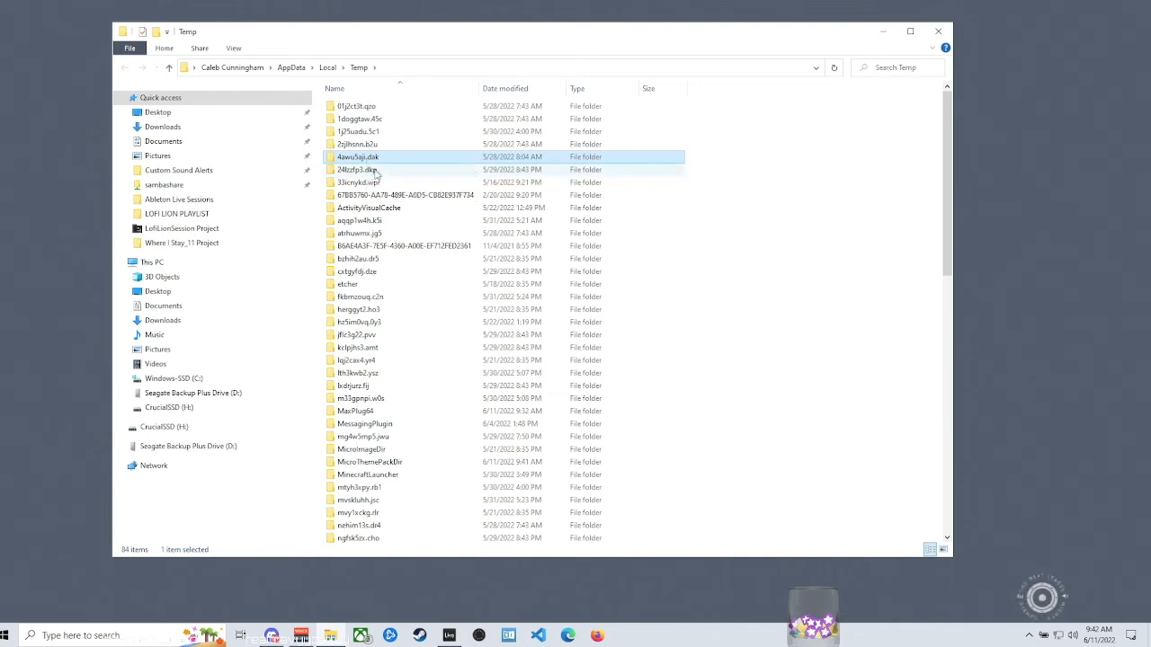
key(ctrl+a)
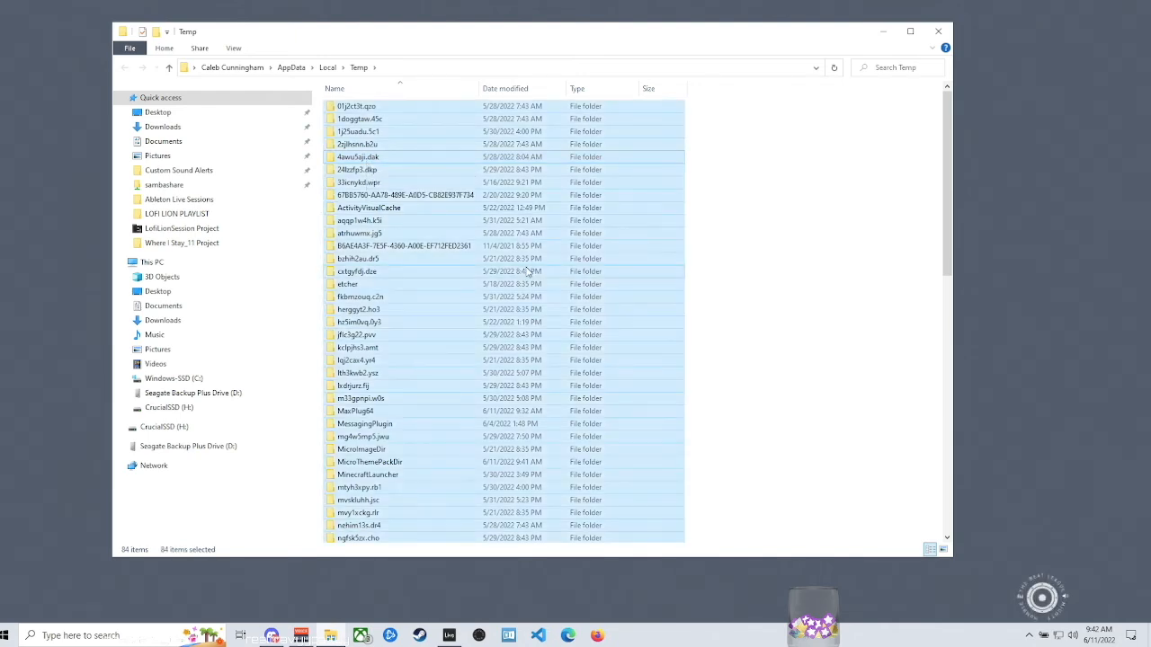
right_click(443, 262)
click(530, 393)
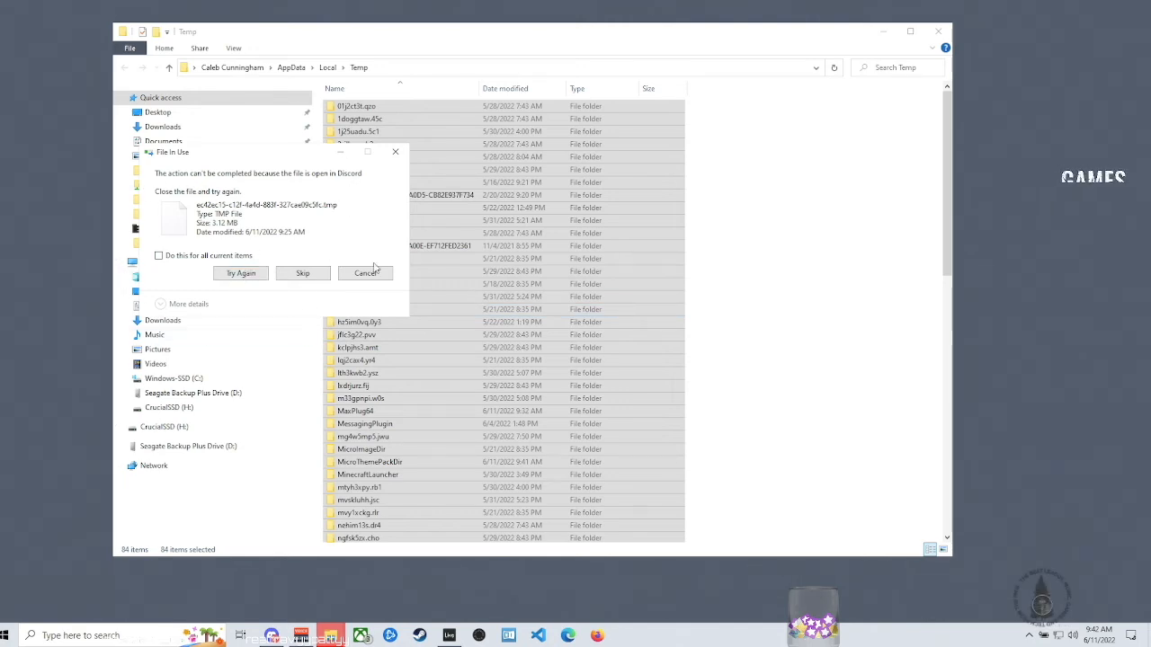
click(303, 275)
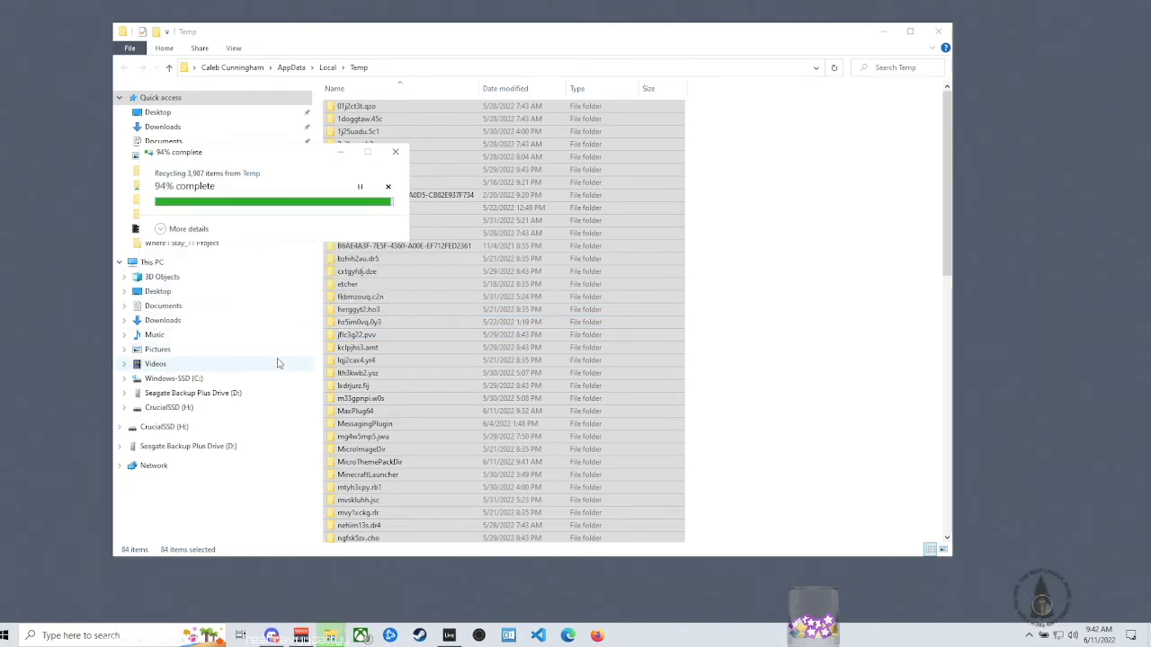
click(300, 256)
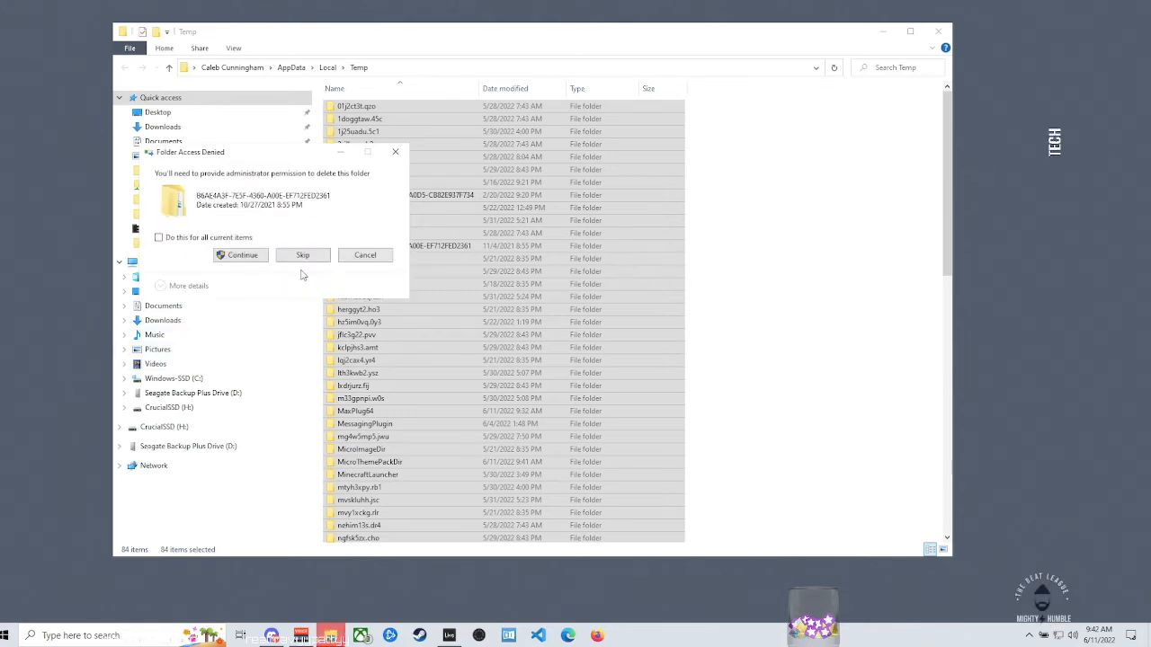
click(305, 268)
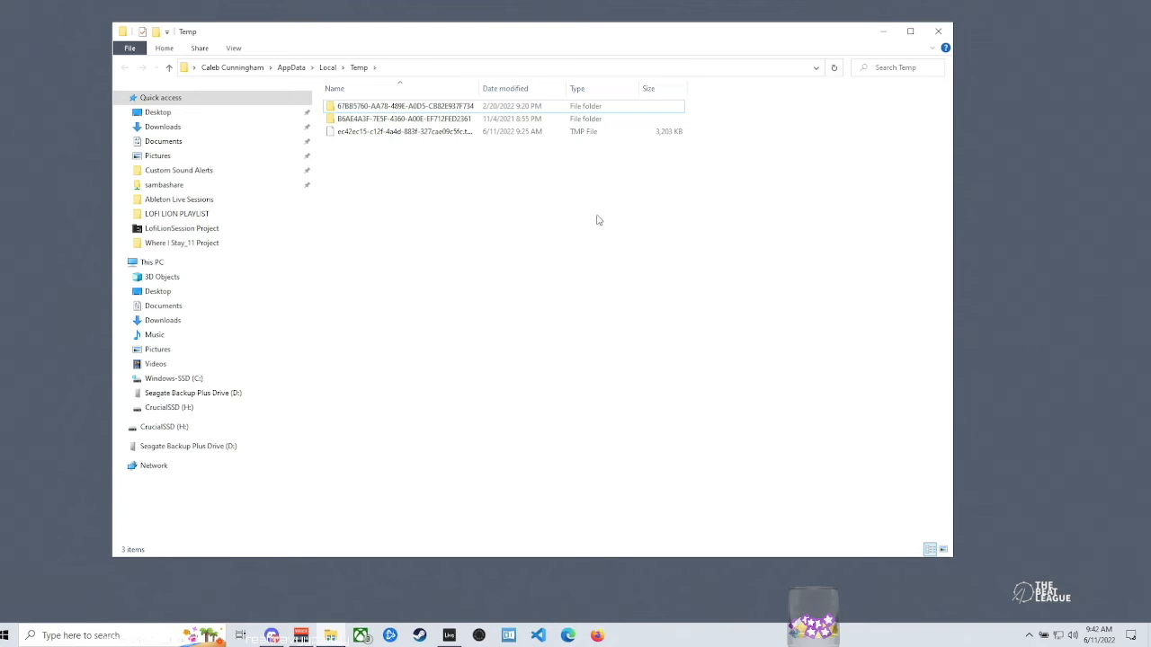
click(940, 32)
- Open the prefetch folder through the Run dialog and grant permission to access it
click(139, 634)
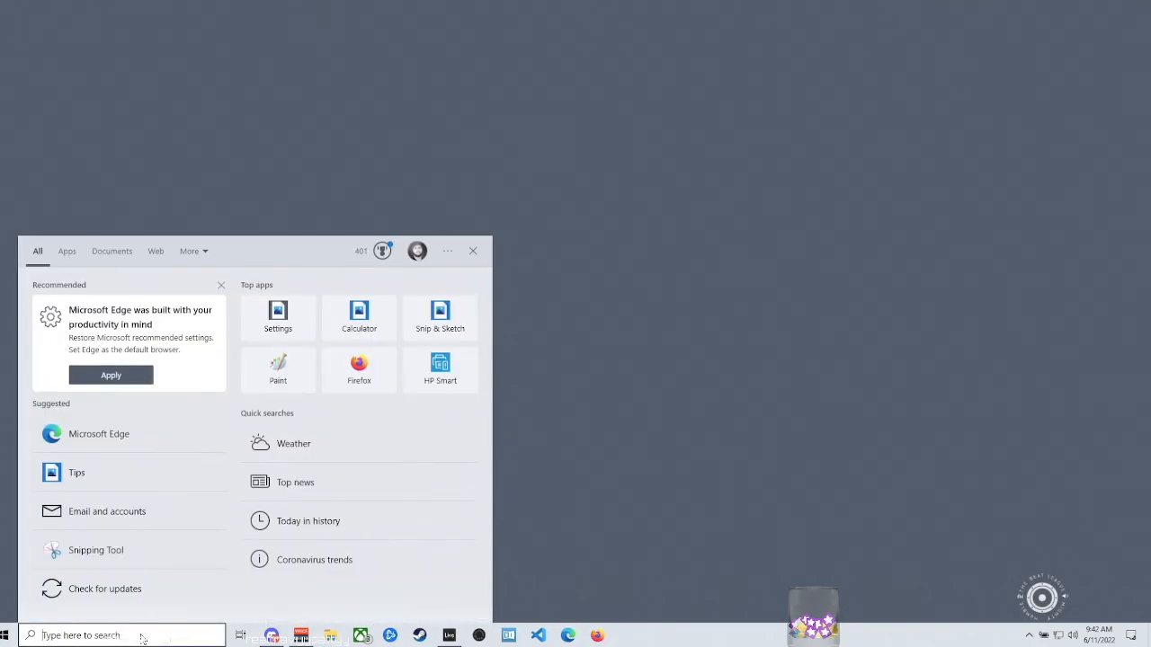
text(run)
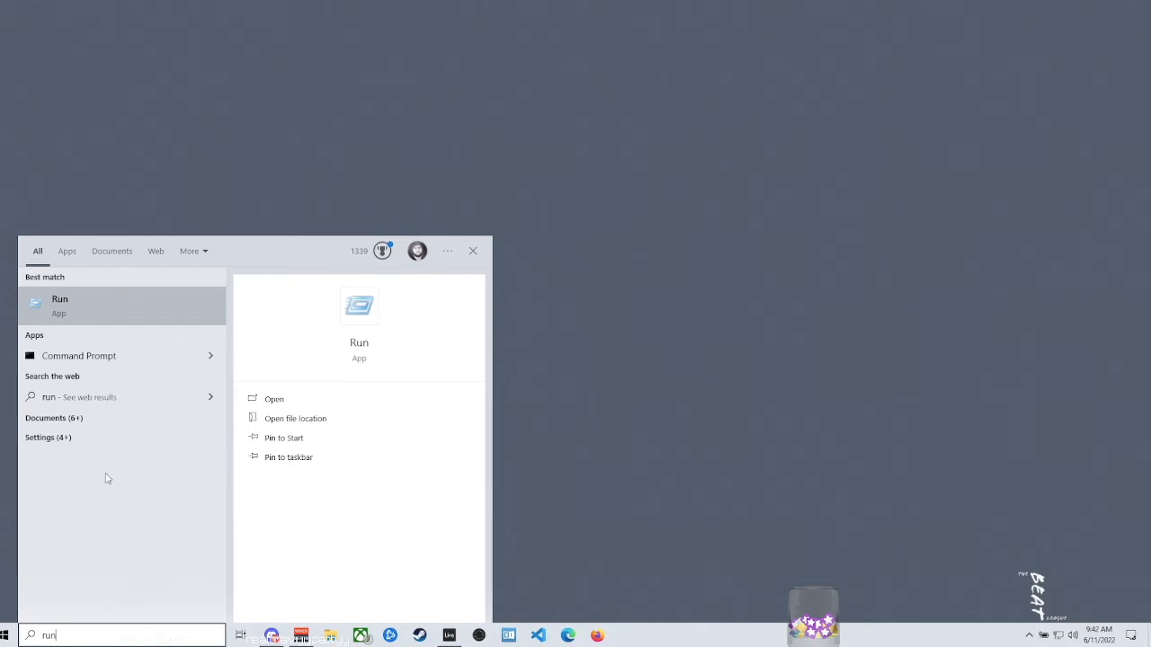
click(63, 309)
drag(134, 500, 589, 254)
text(pref)
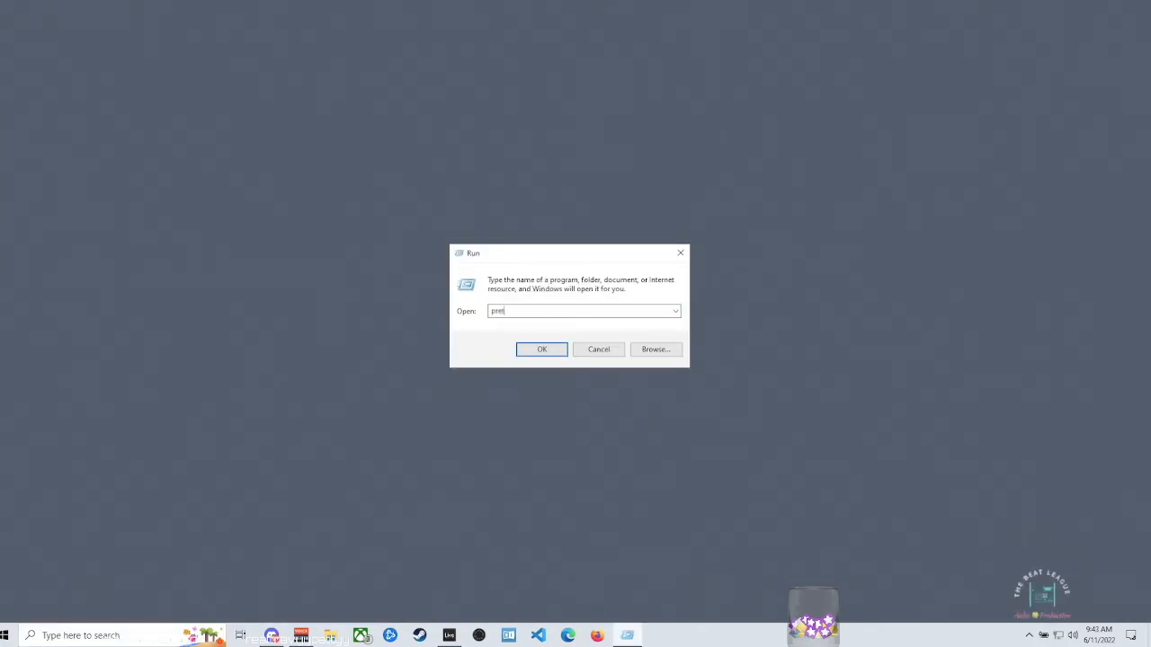
text(etch)
click(563, 353)
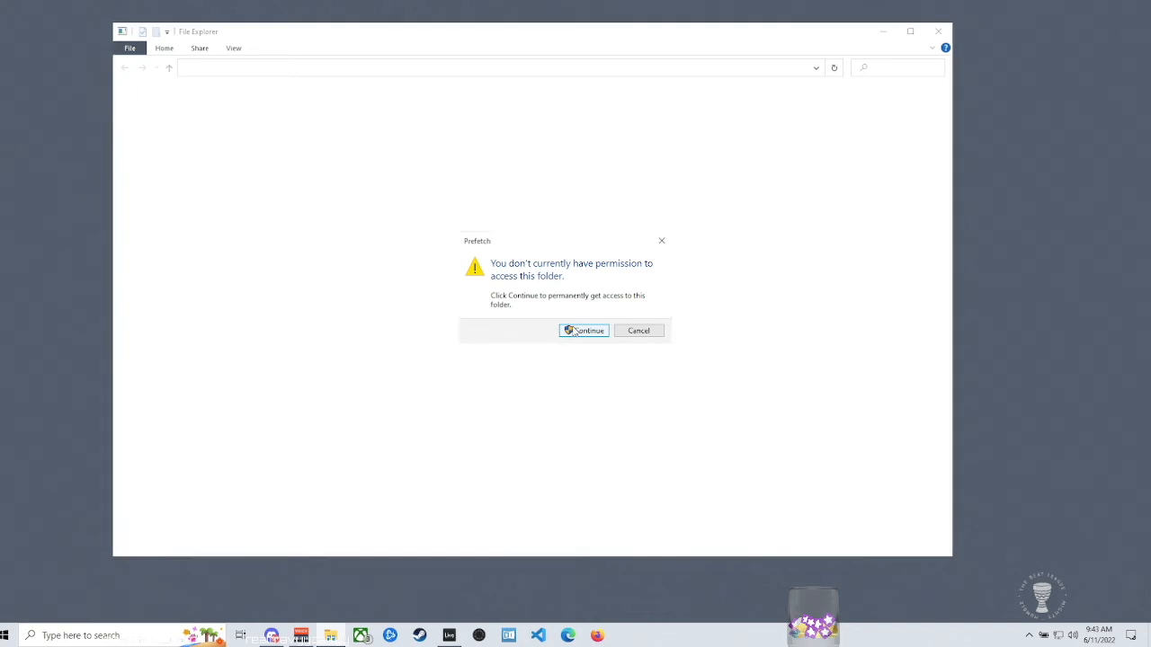
click(573, 331)
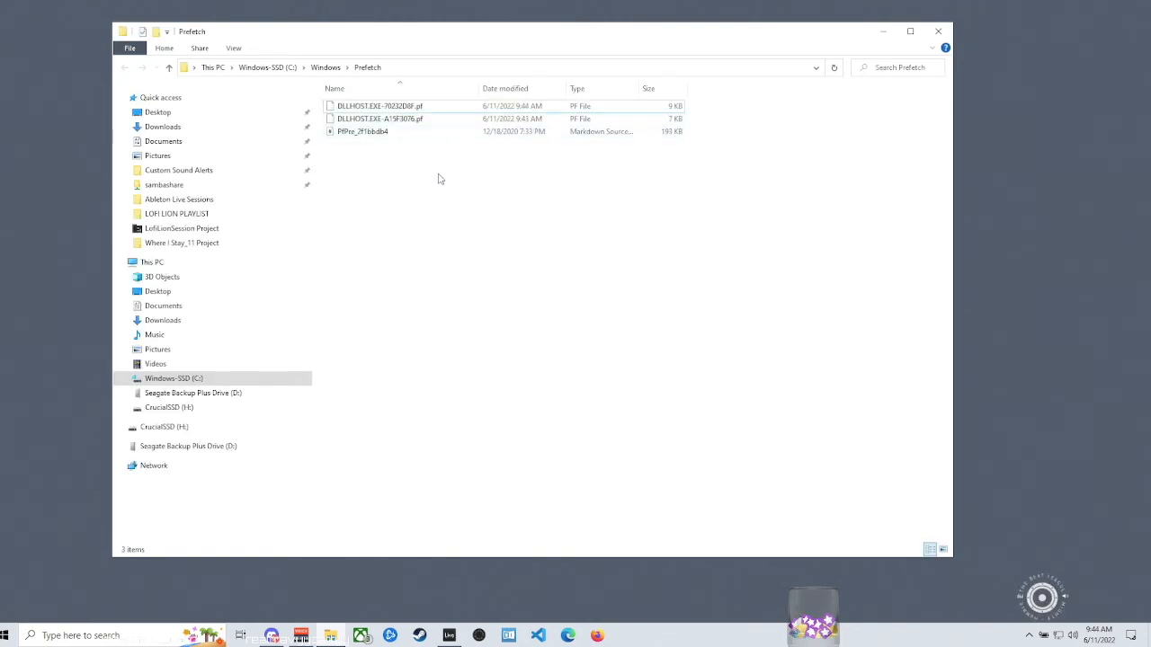
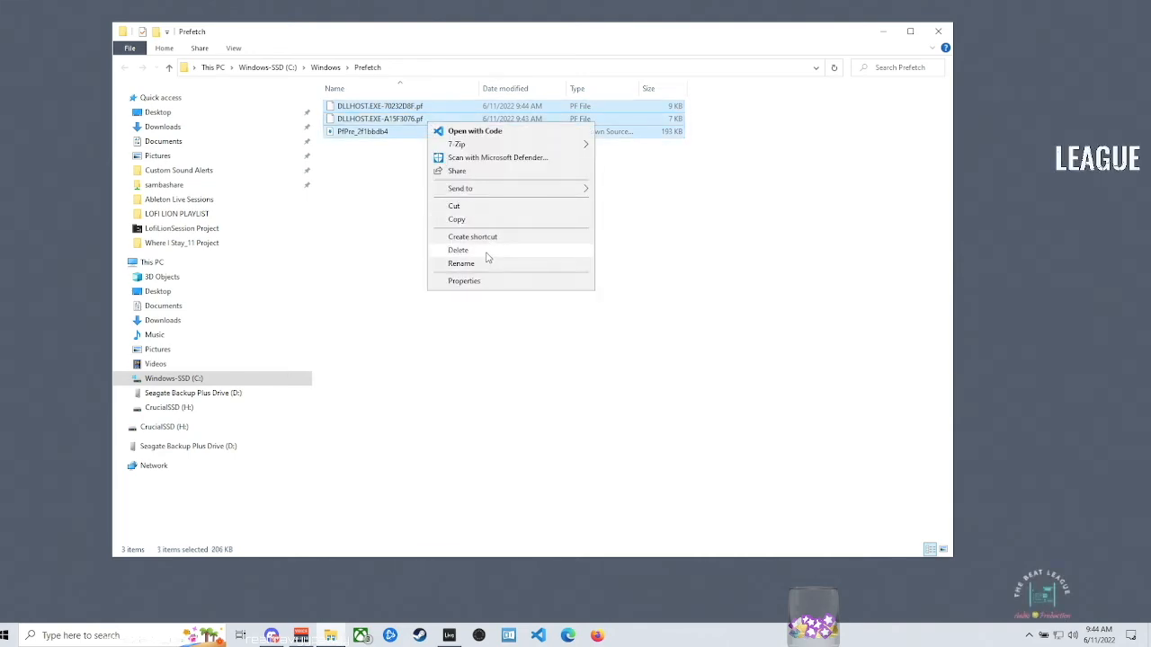
- Delete all the selected items in the Prefetch folder, skipping every file that is in use
click(487, 251)
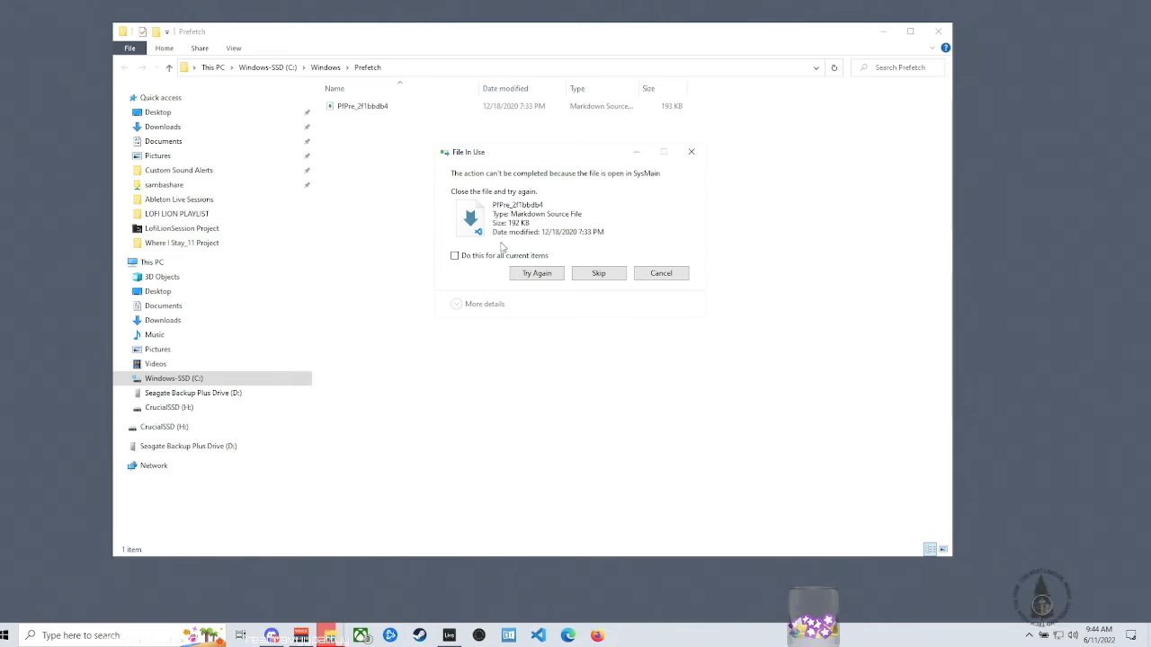
click(454, 255)
click(599, 273)
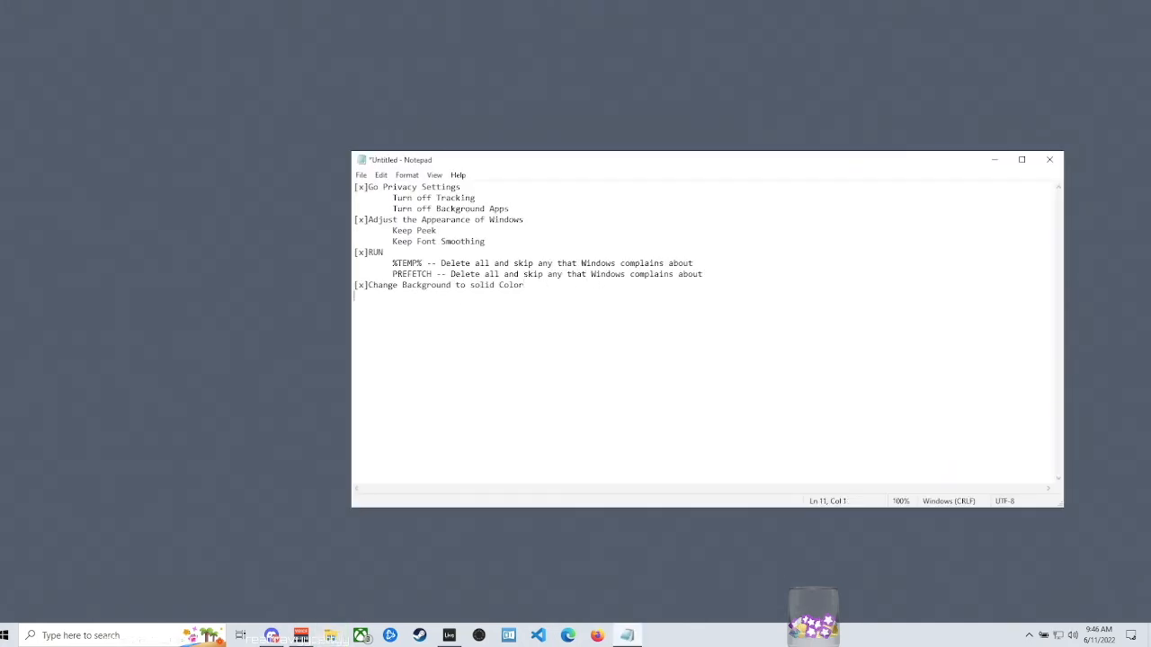
- Open Disk Cleanup for the Windows-SSD (C:) drive, move its window toward the middle of the desktop, and include system files in the cleanup
click(131, 635)
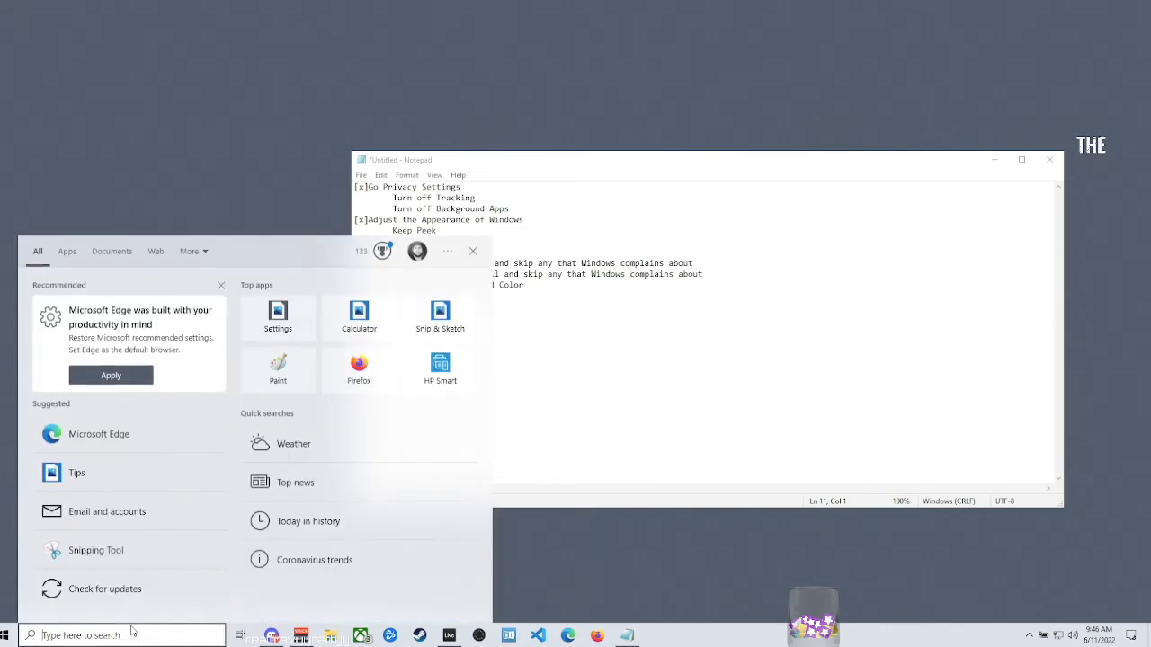
text(disk)
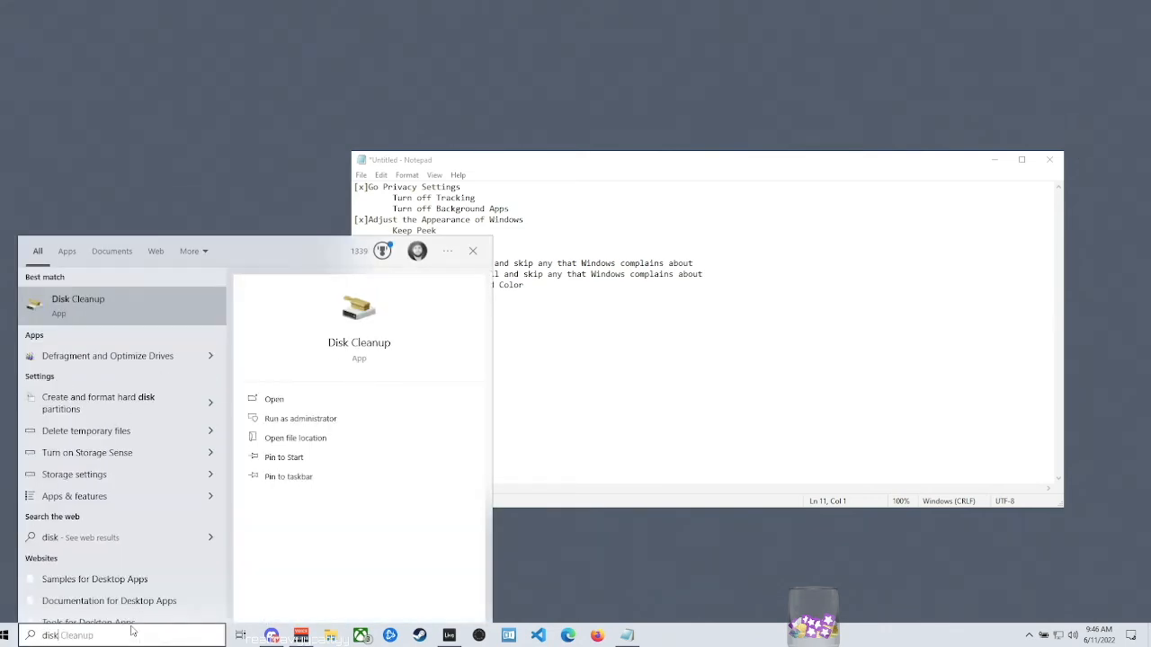
click(47, 308)
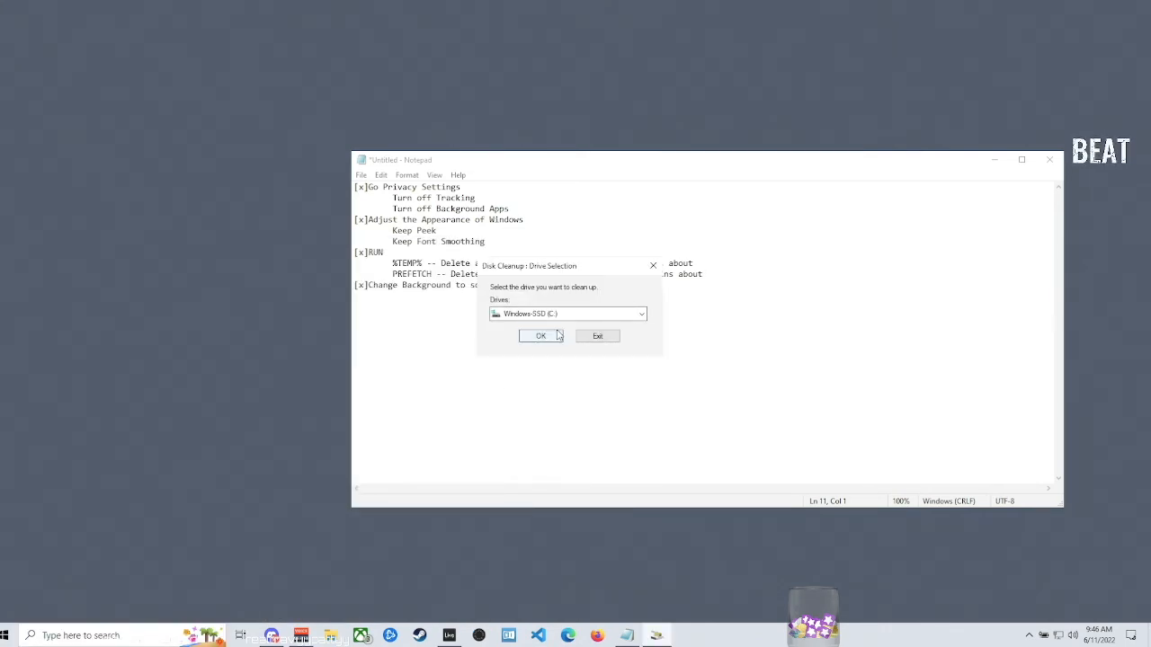
click(552, 334)
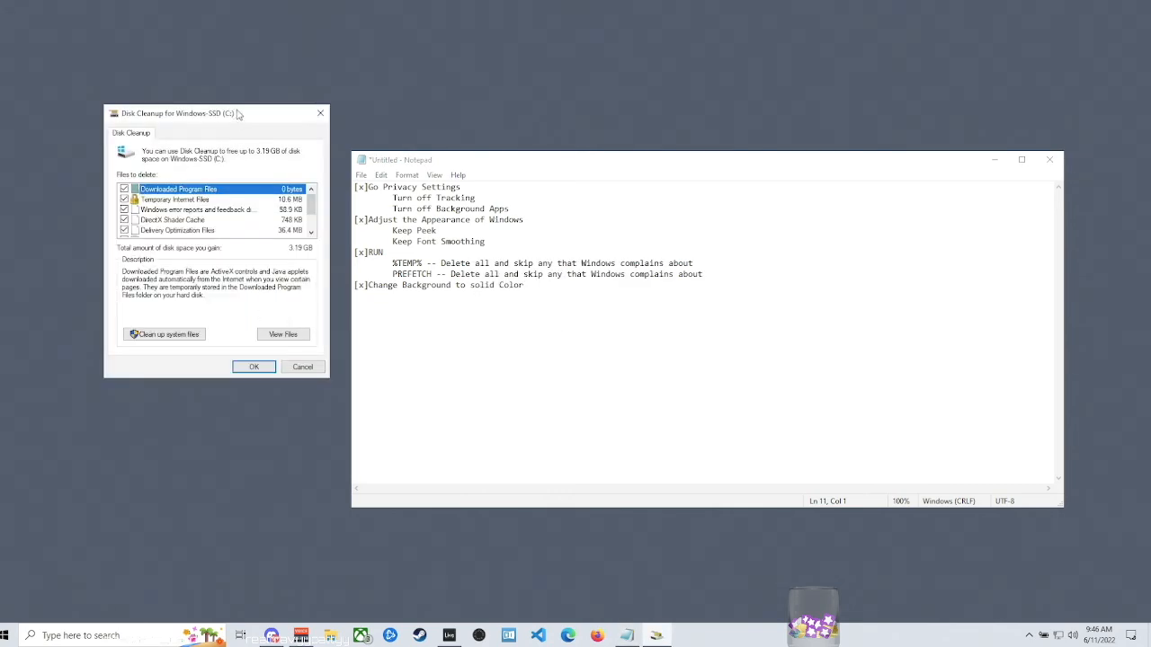
drag(235, 115, 689, 124)
click(612, 345)
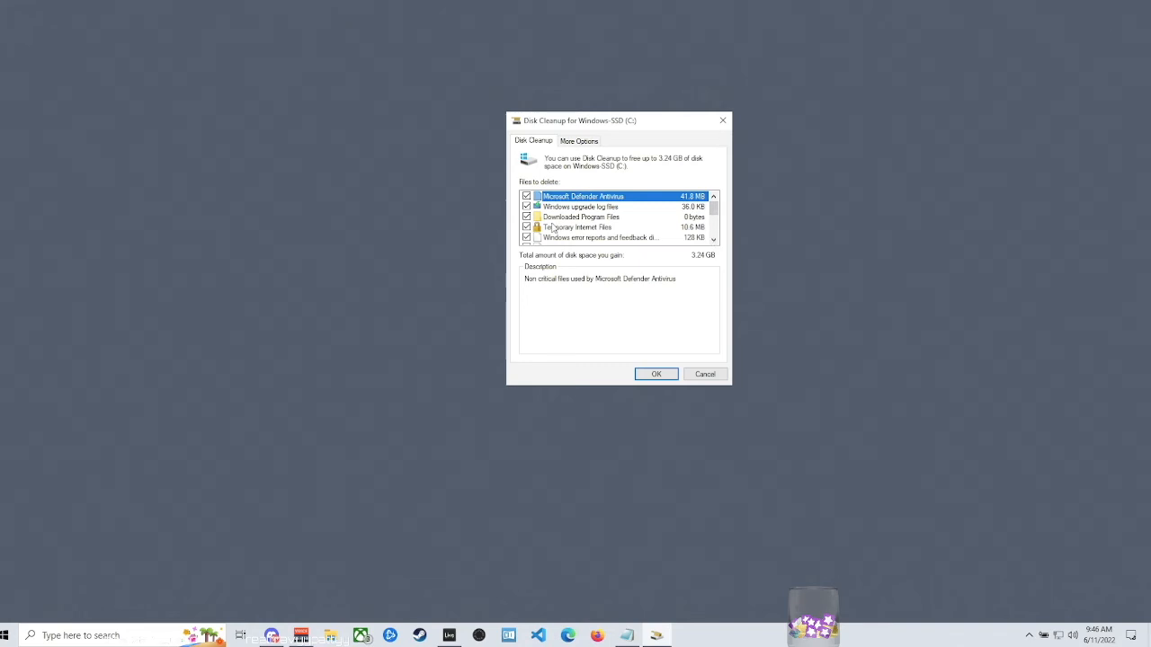
- Review the whole list of files to delete, keep all the listed categories ticked, and run the cleanup, confirming the permanent deletion
click(712, 240)
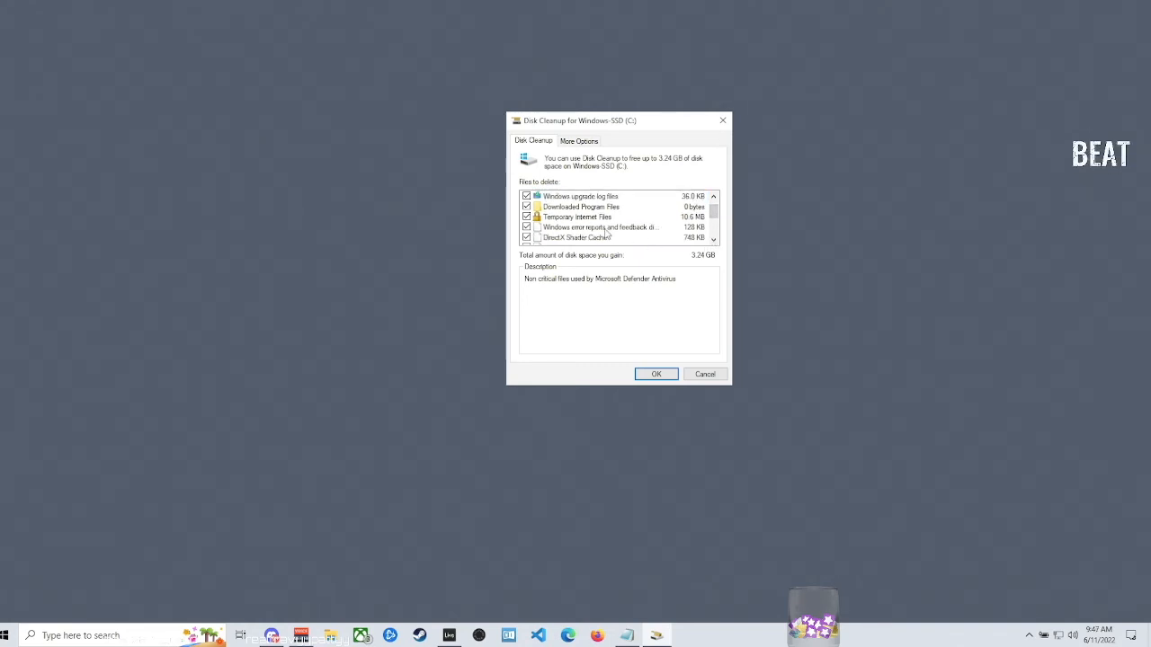
click(712, 240)
click(713, 240)
click(713, 240)
click(712, 240)
click(713, 240)
click(713, 240)
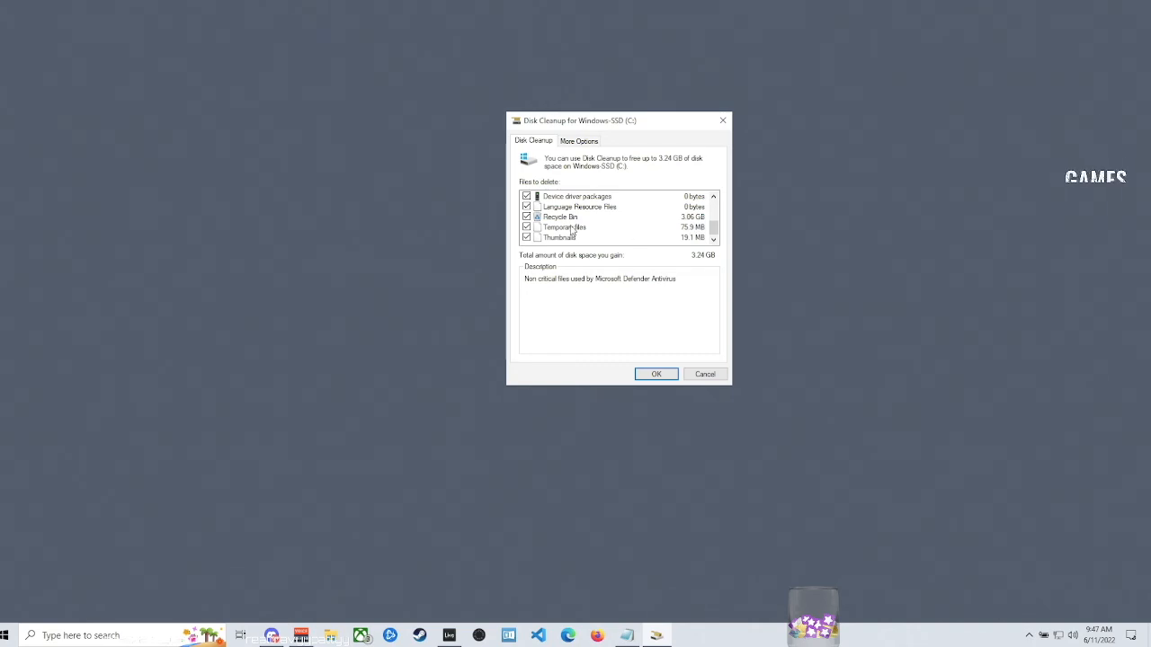
scroll(574, 220, up, 3)
scroll(573, 212, down, 3)
scroll(574, 212, up, 3)
scroll(571, 213, down, 3)
scroll(568, 214, down, 1)
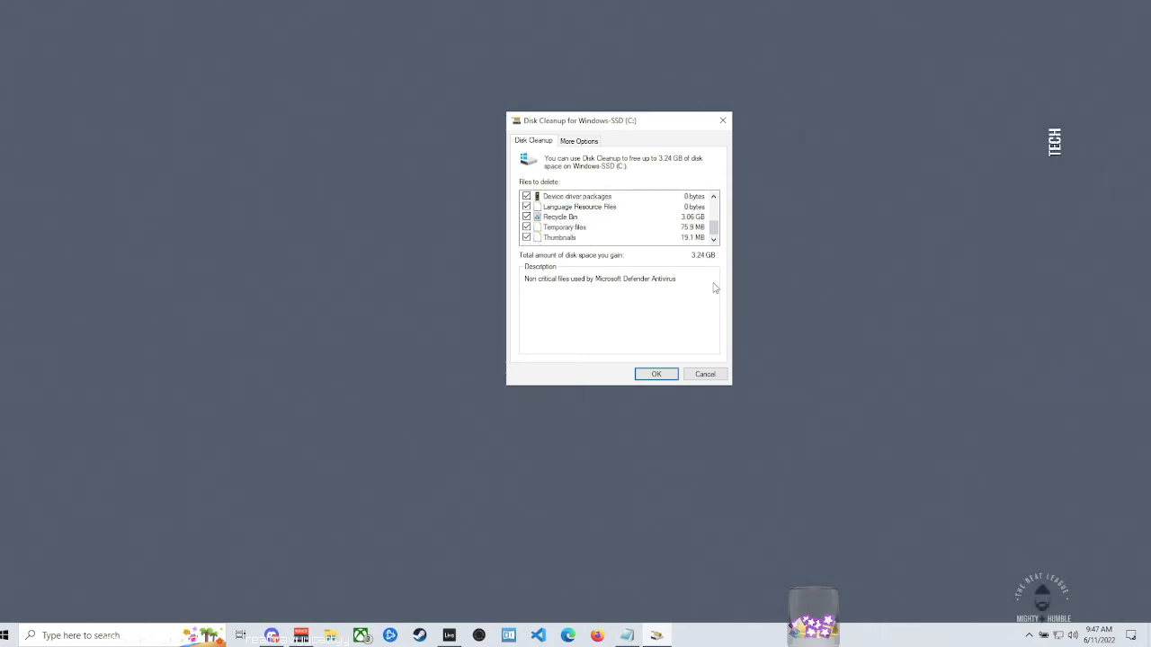
click(657, 375)
click(590, 325)
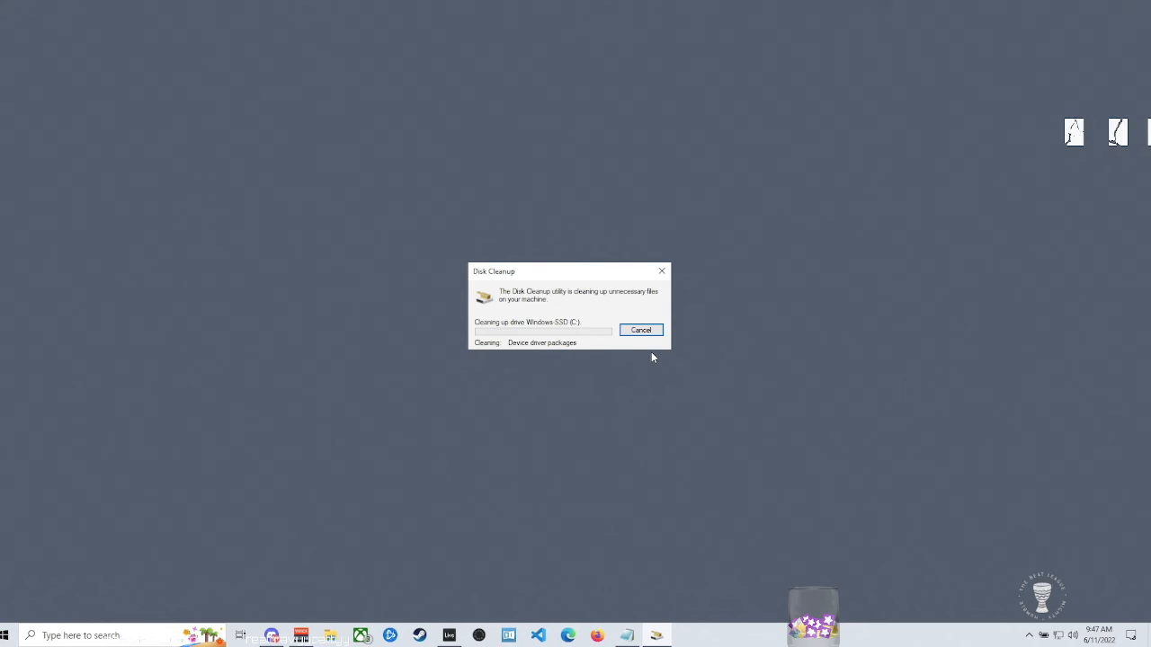
- In Notepad, add the line "[x]Run Disk Cleanup -- Clean up System Files -- Watch out for your DL folder" and move the window to mid-desktop
click(629, 634)
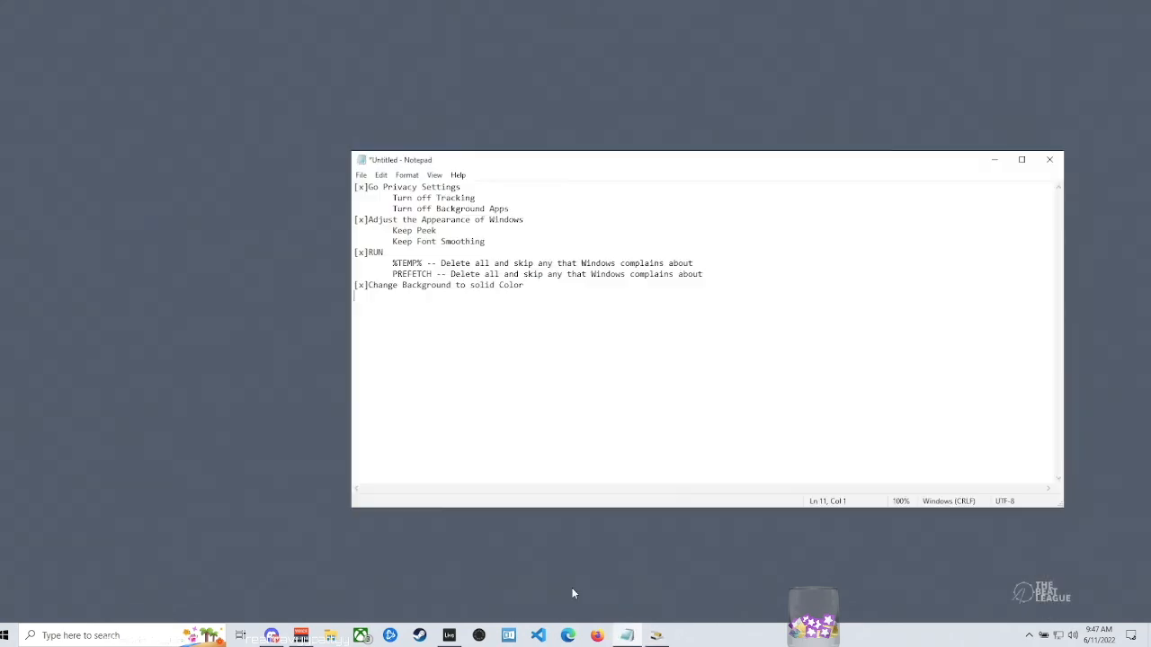
text([])
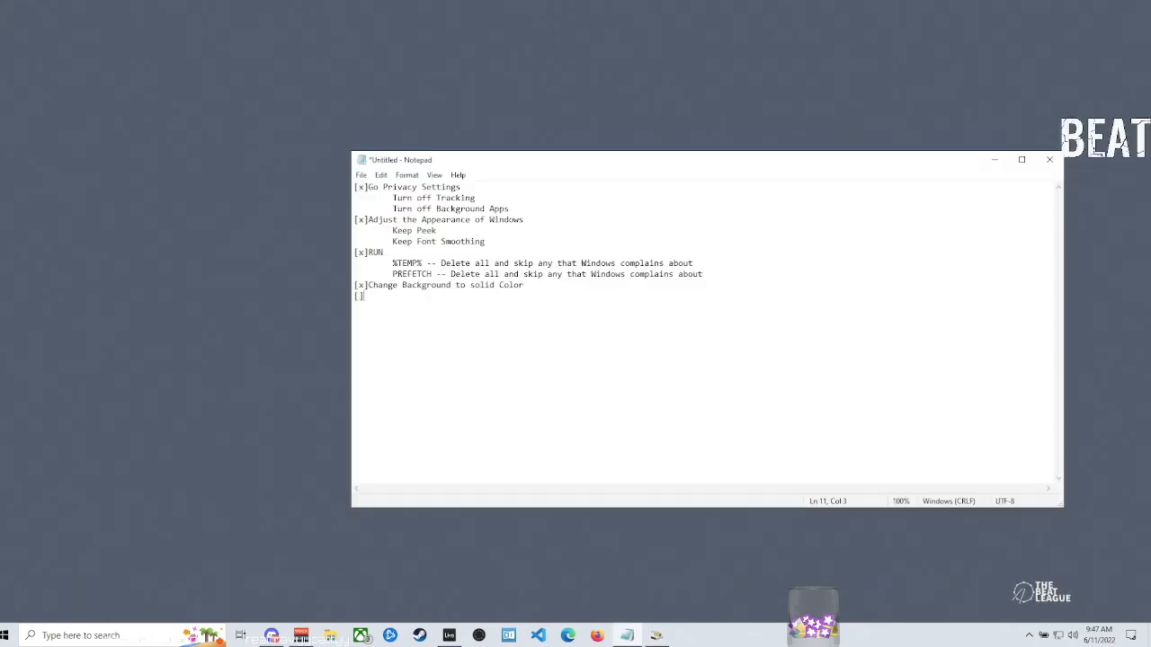
text(Run Disk Cleanup -- Clean up System Files -- Watch out for your DL folder)
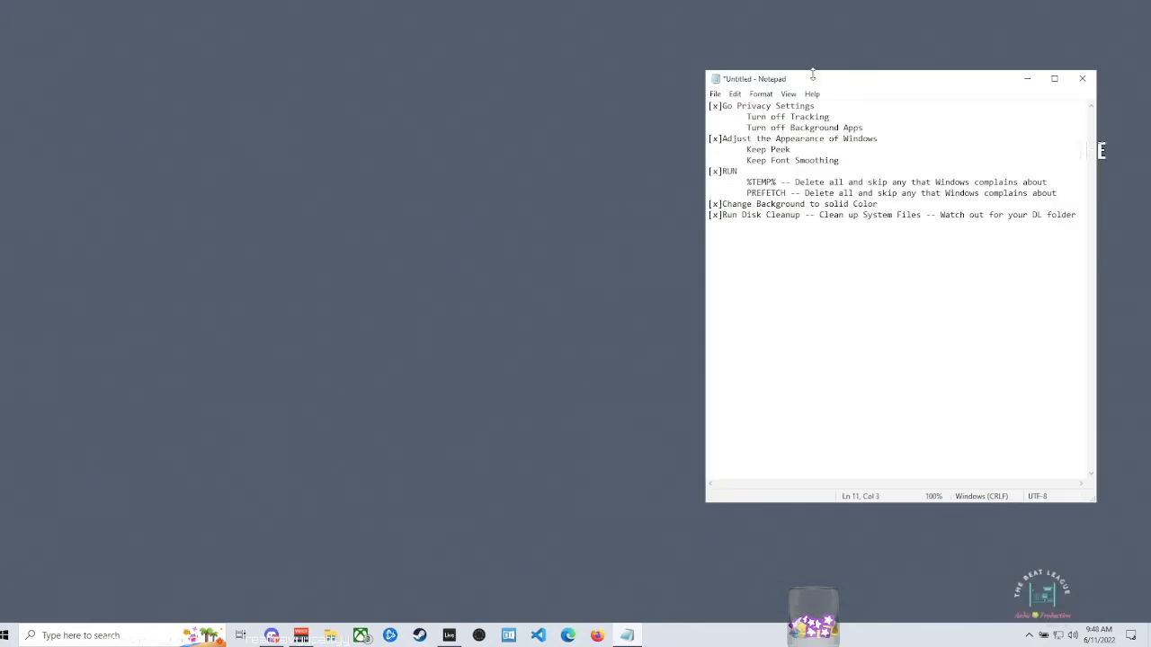
drag(839, 82, 560, 116)
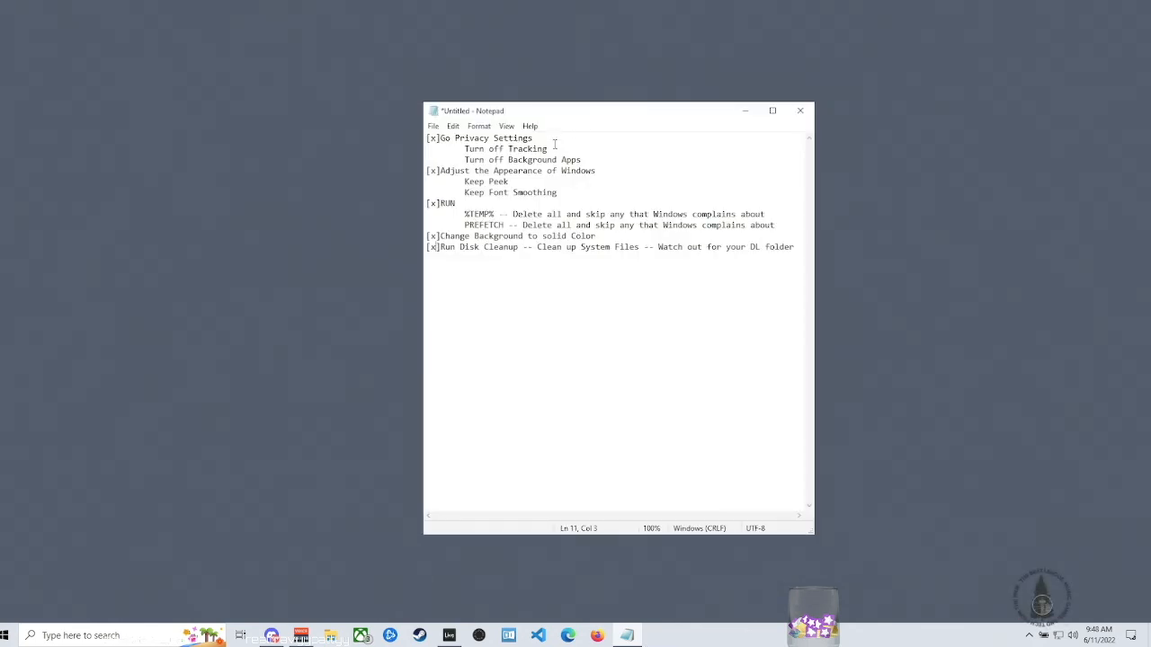